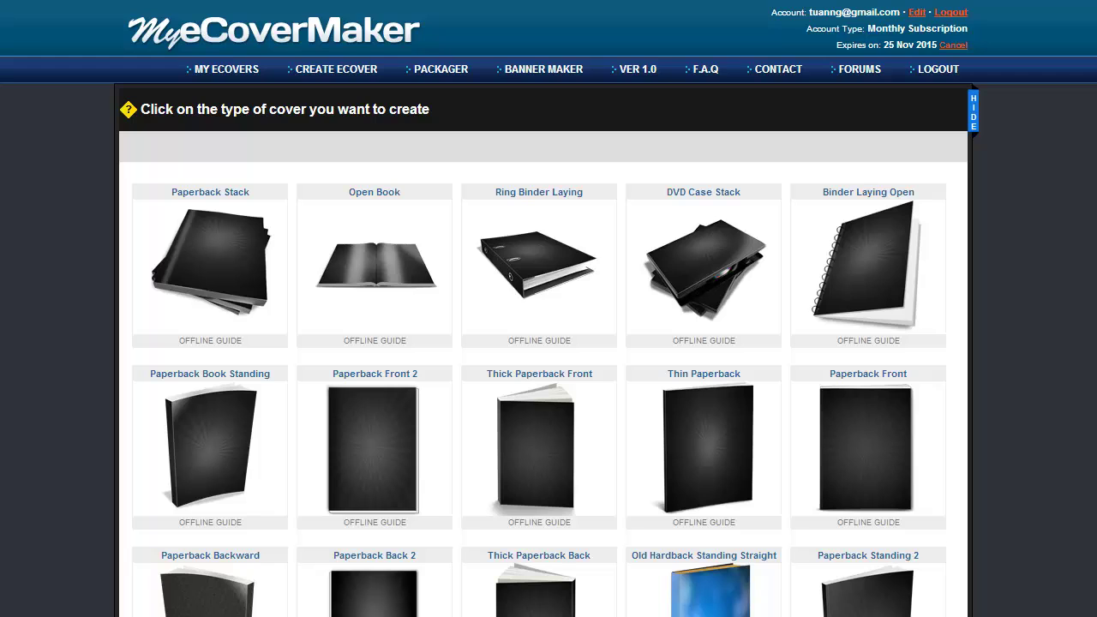
Browse the available cover types and choose Paperback Book Standing
scroll(1090, 309, "down", 9)
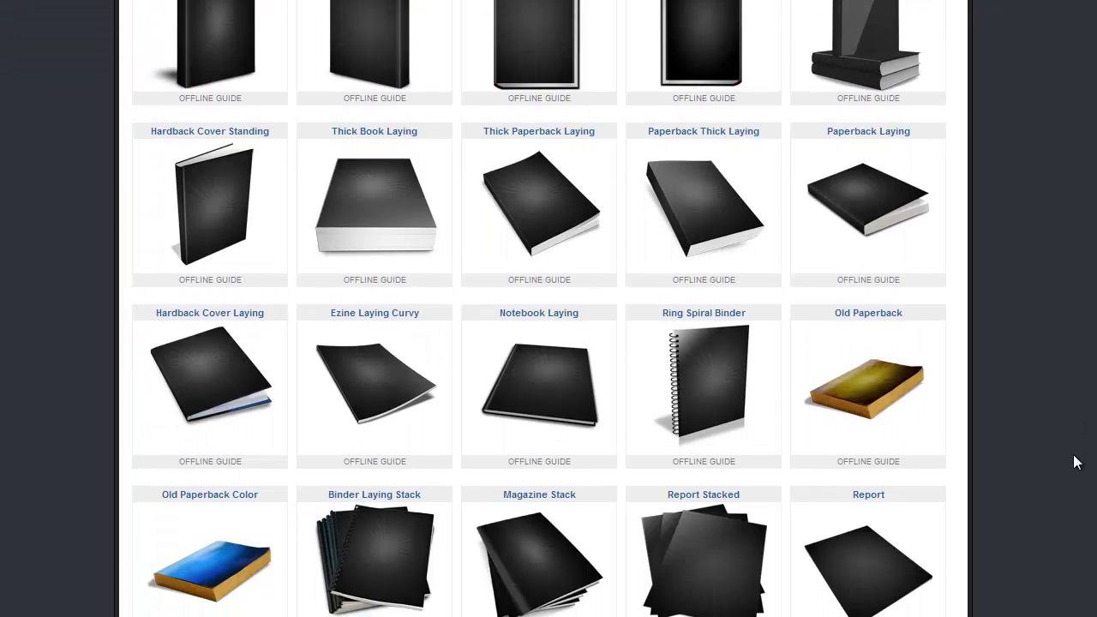
left_click_drag(1078, 463, 1087, 269)
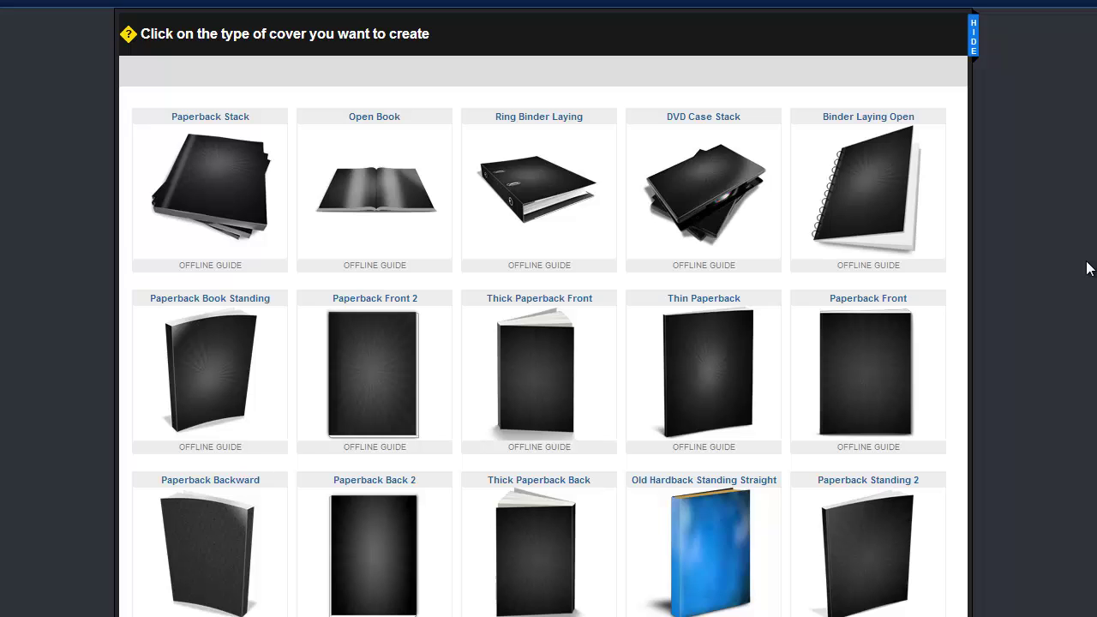
left_click_drag(1087, 263, 1088, 266)
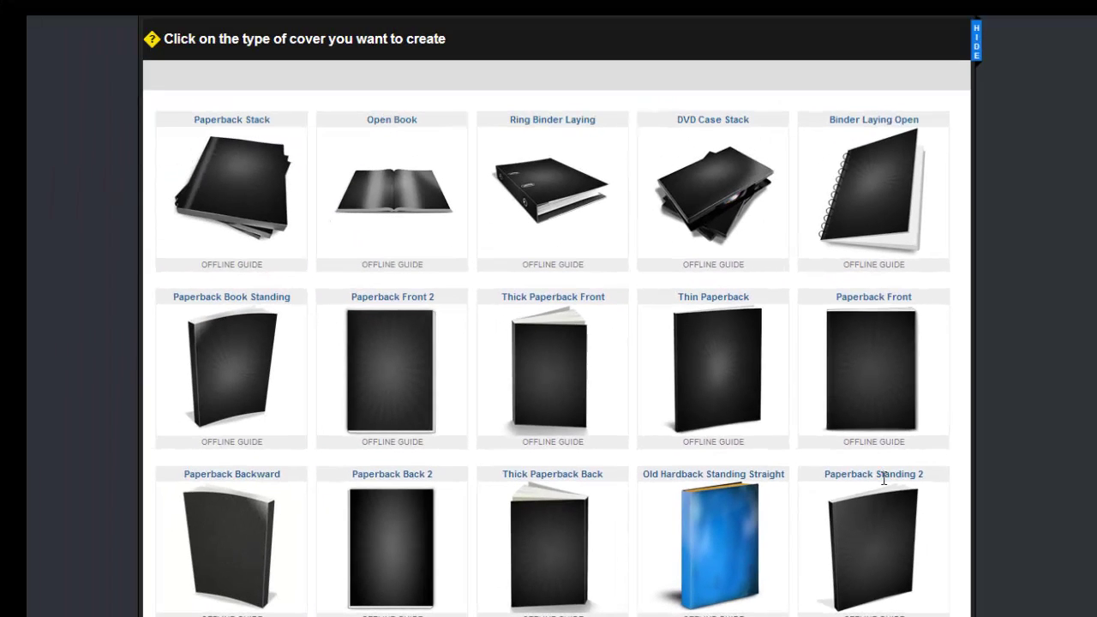
left_click(242, 357)
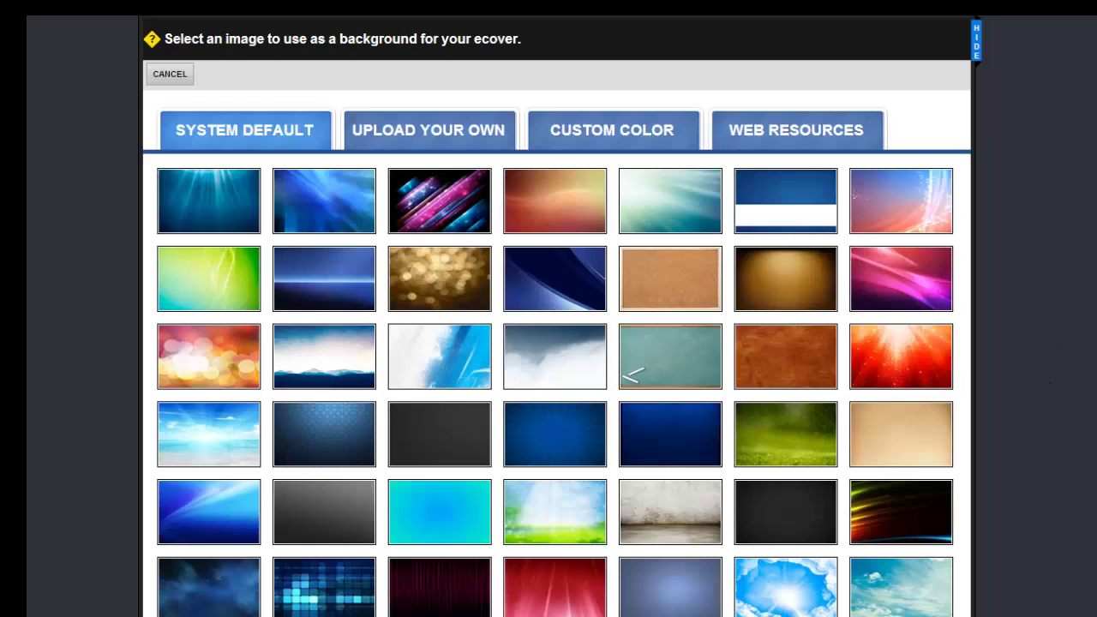
Look through the system default background images and the previously uploaded backgrounds
scroll(1093, 420, "down", 4)
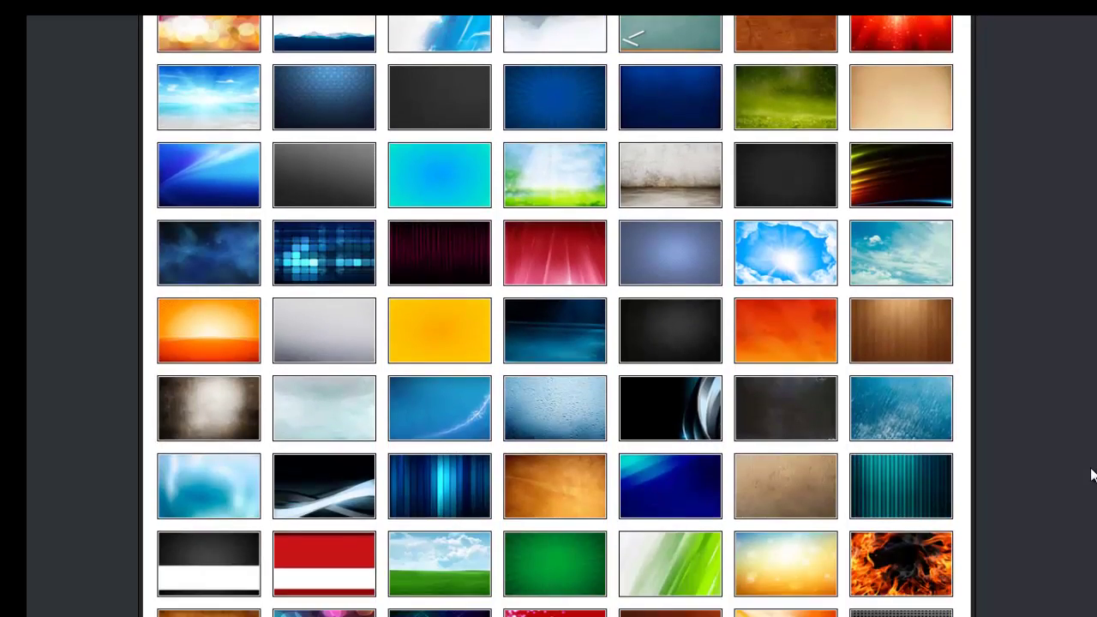
scroll(1090, 301, "up", 5)
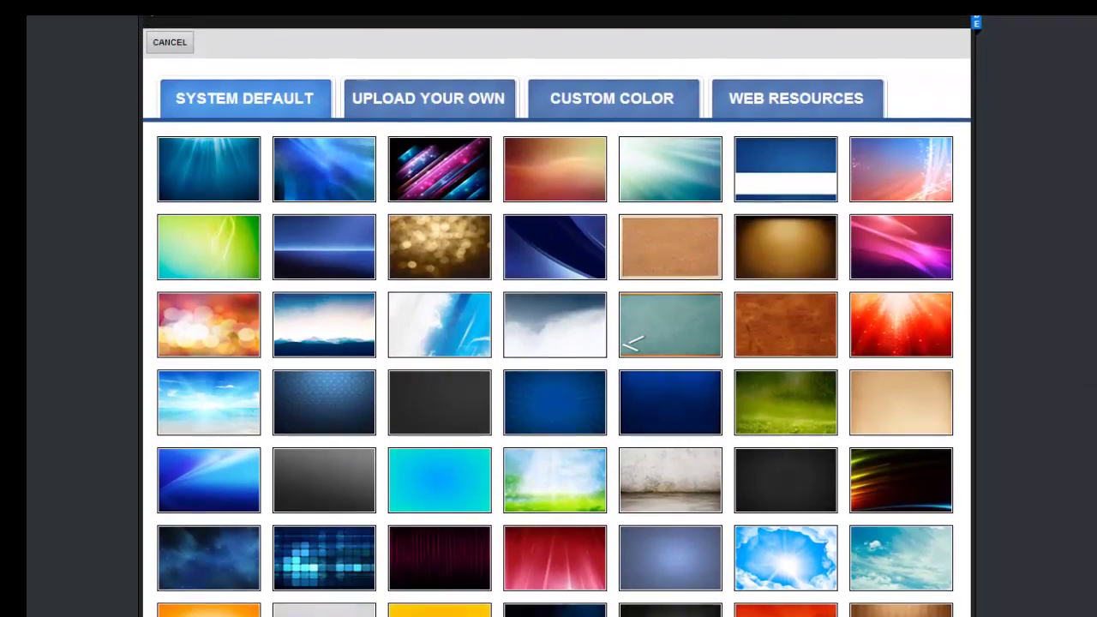
scroll(558, 364, "up", 1)
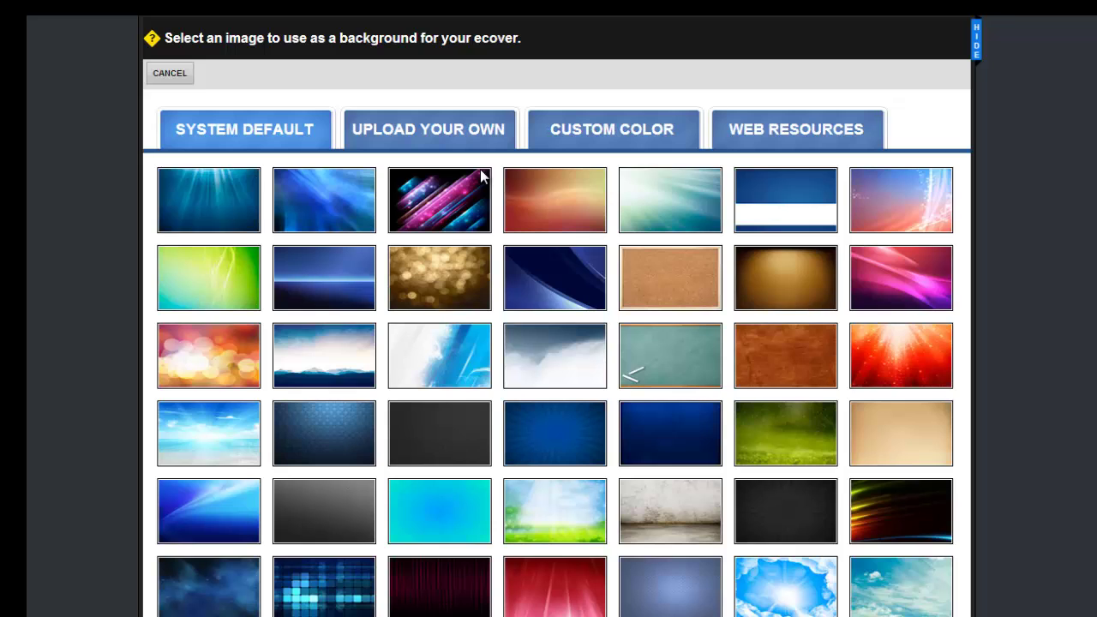
left_click(416, 140)
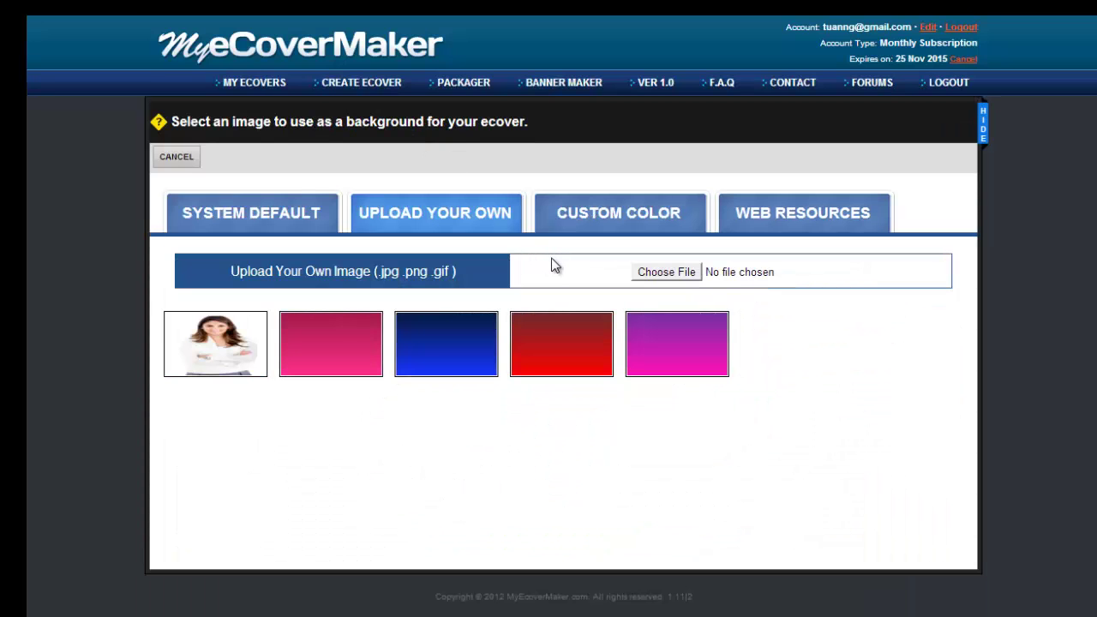
Try out a custom gradient background with FF030B as the first color and 4233A3 as the second
left_click(605, 221)
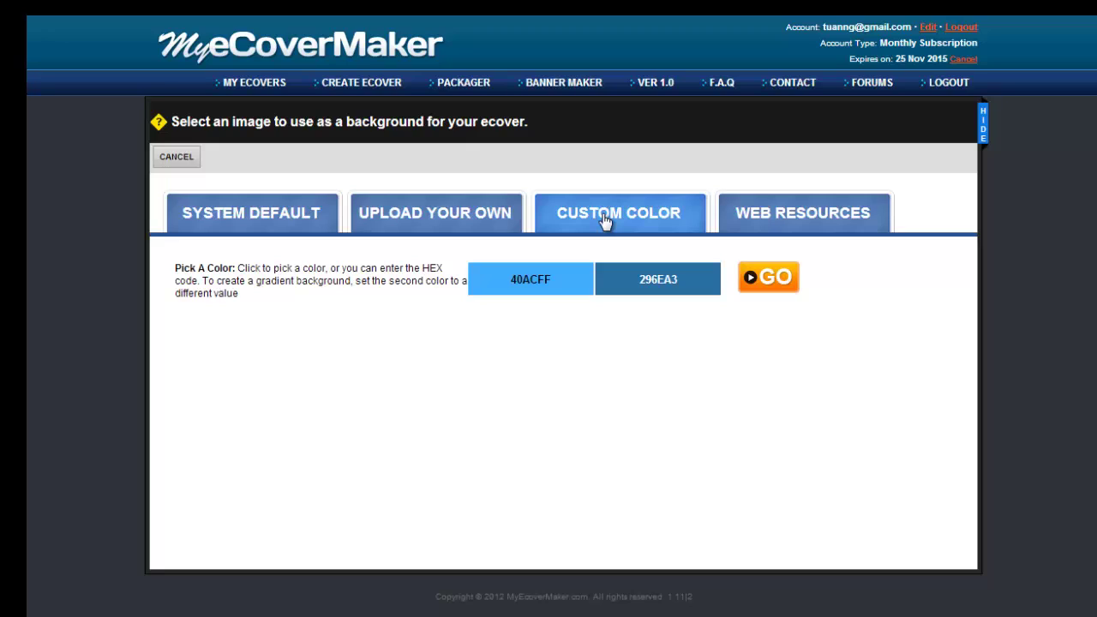
left_click(555, 287)
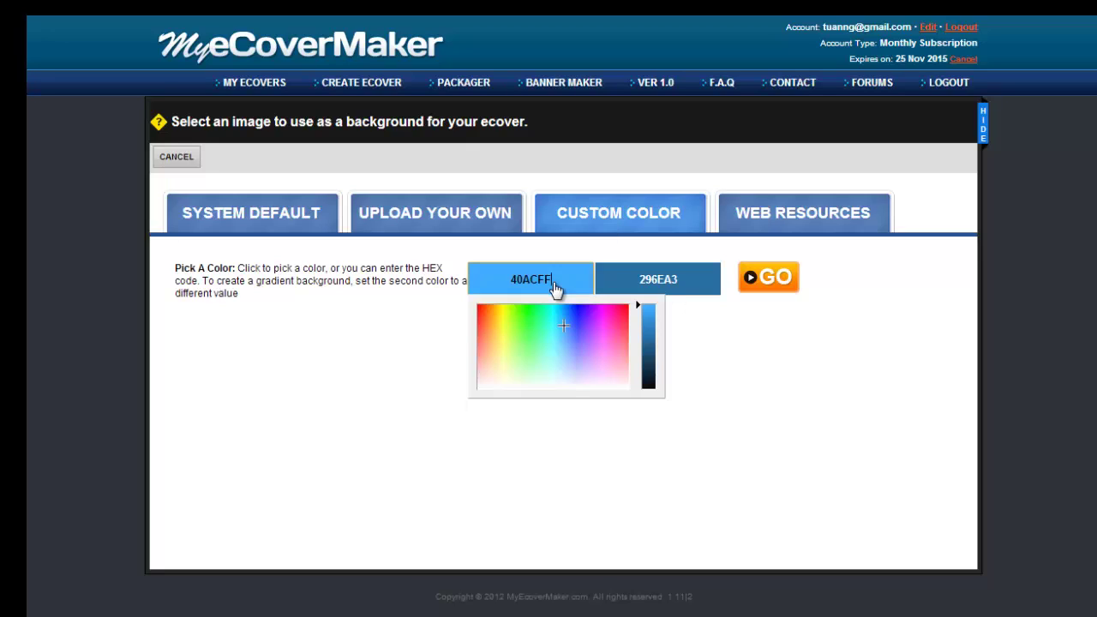
left_click(606, 321)
left_click_drag(606, 320, 629, 304)
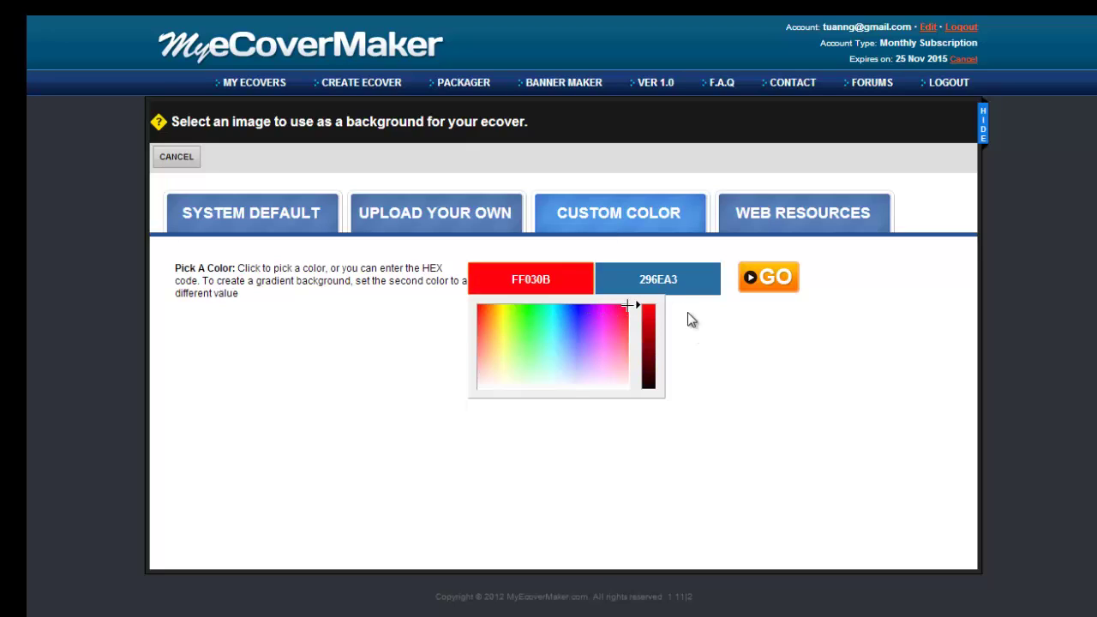
left_click(683, 290)
left_click(709, 331)
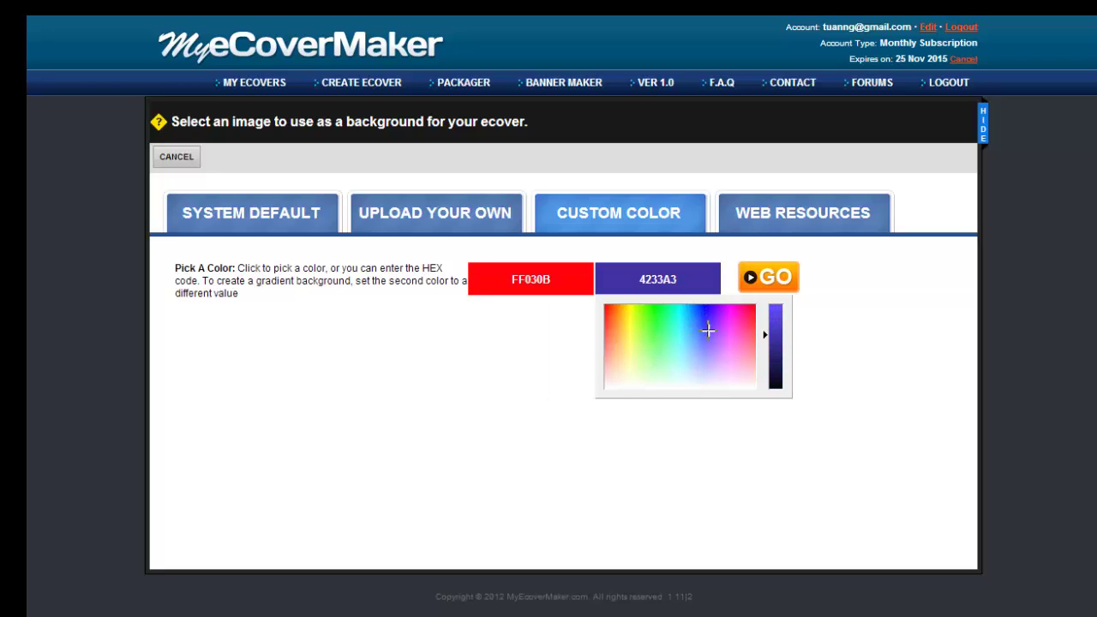
left_click(829, 368)
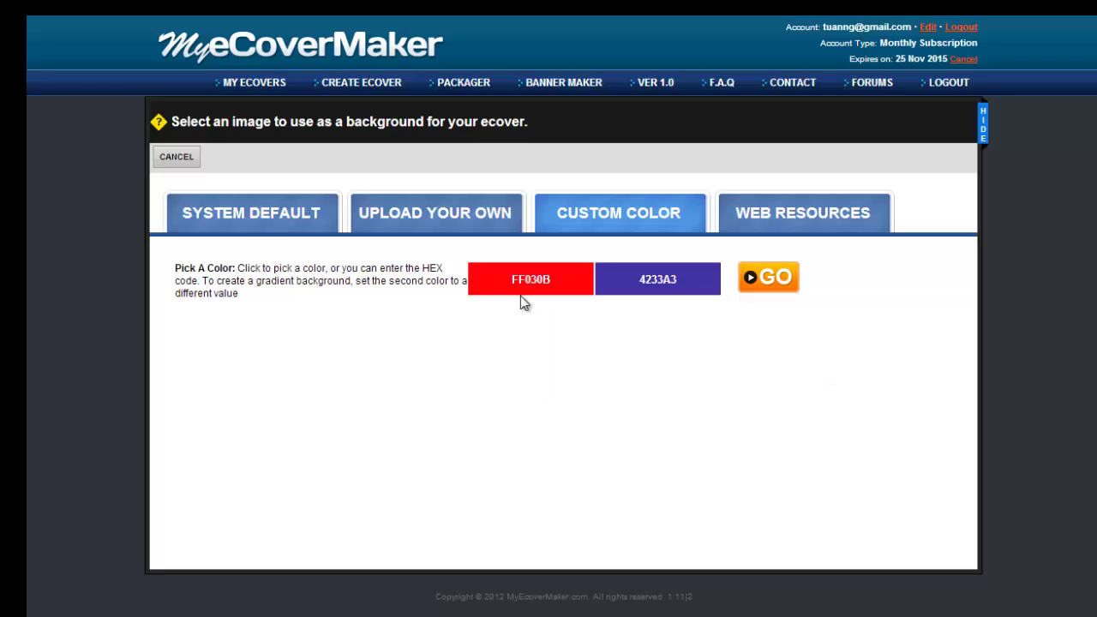
Use the textured dark blue system default image as the background, cropped to nearly its full width from the upper-left corner
left_click(256, 220)
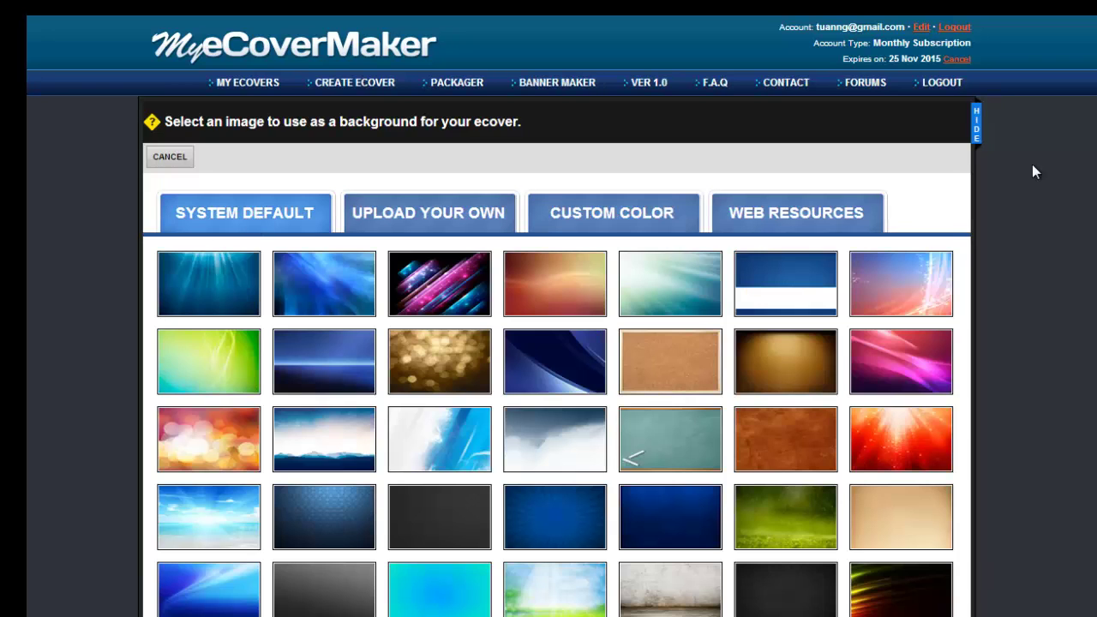
left_click(661, 512)
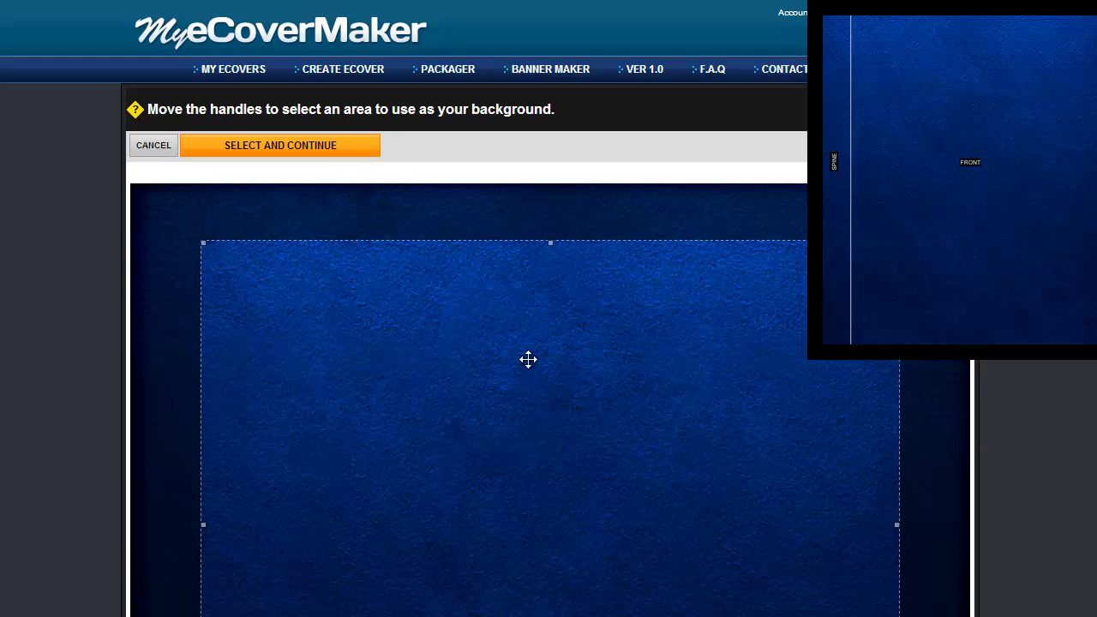
left_click_drag(528, 360, 489, 326)
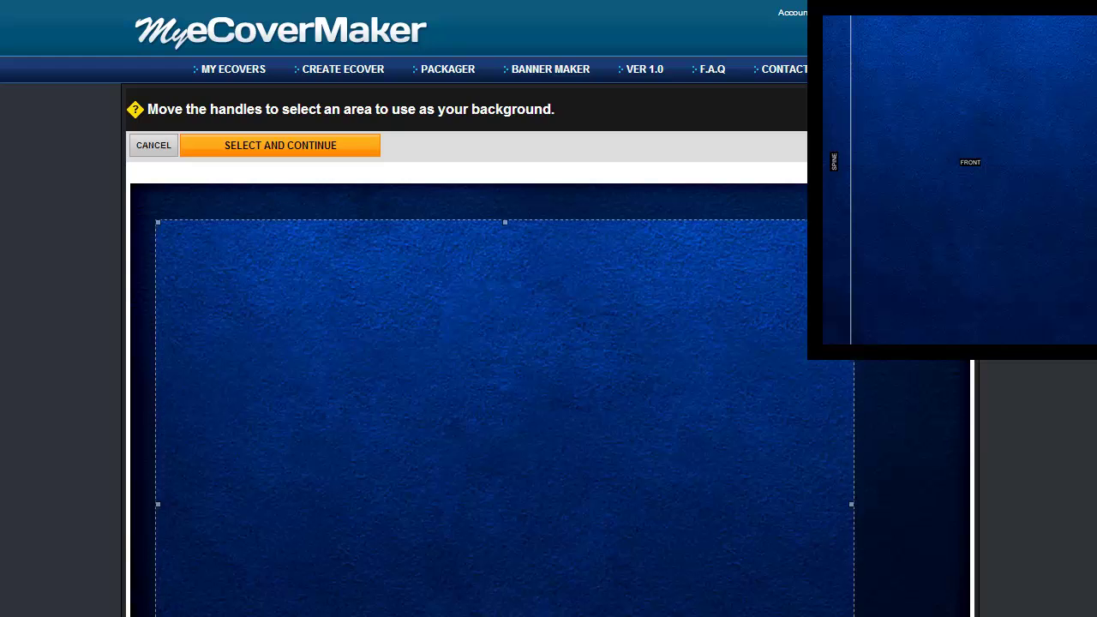
left_click_drag(852, 616, 159, 616)
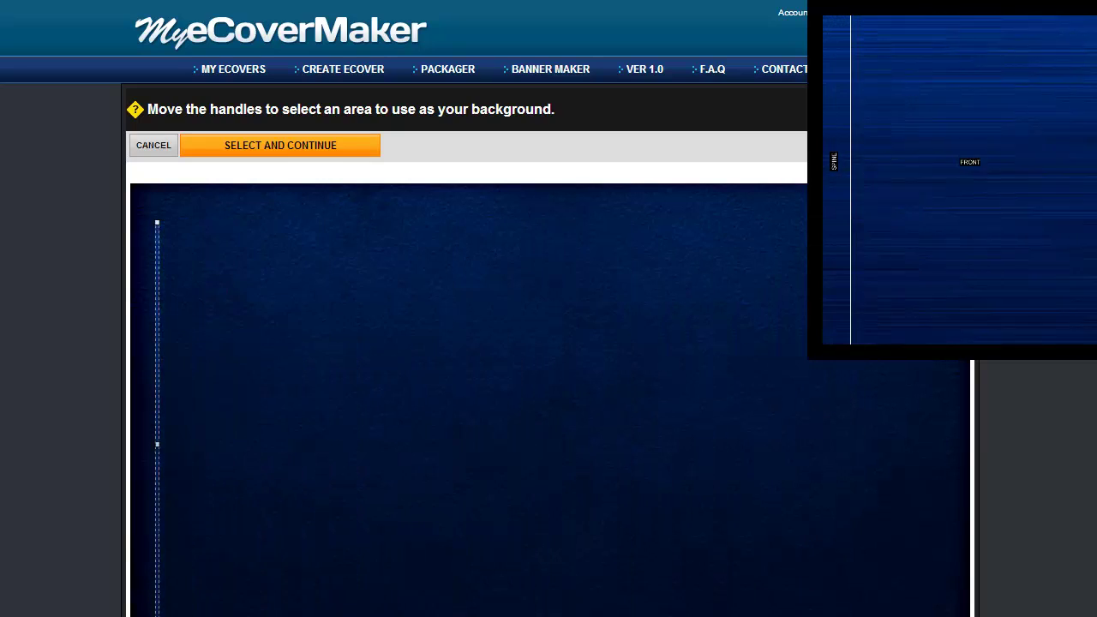
left_click_drag(157, 444, 995, 616)
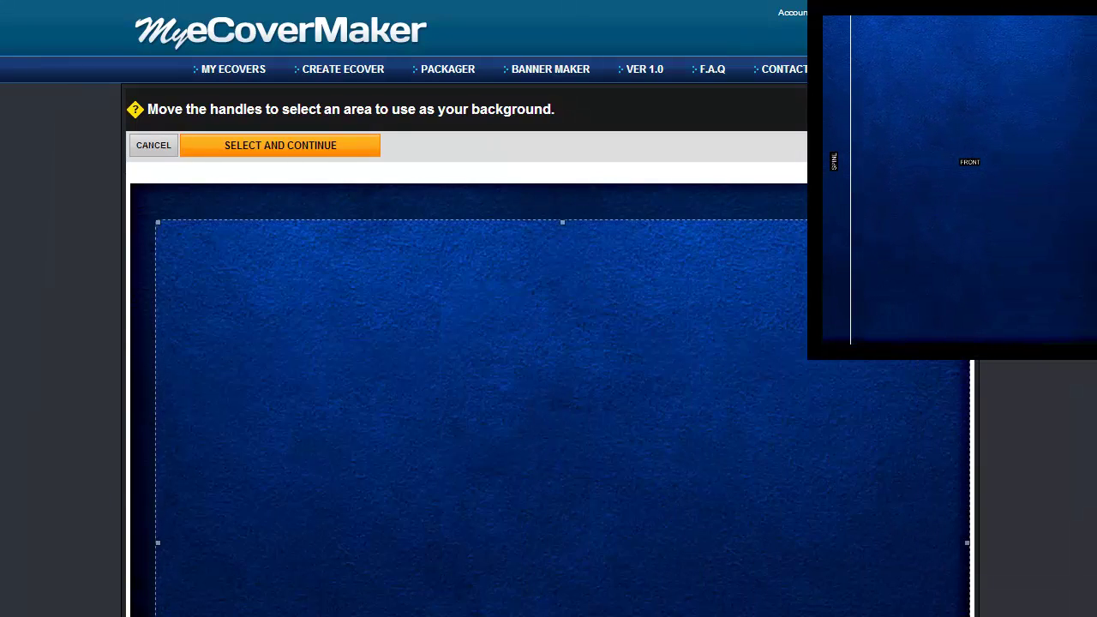
left_click_drag(429, 397, 403, 375)
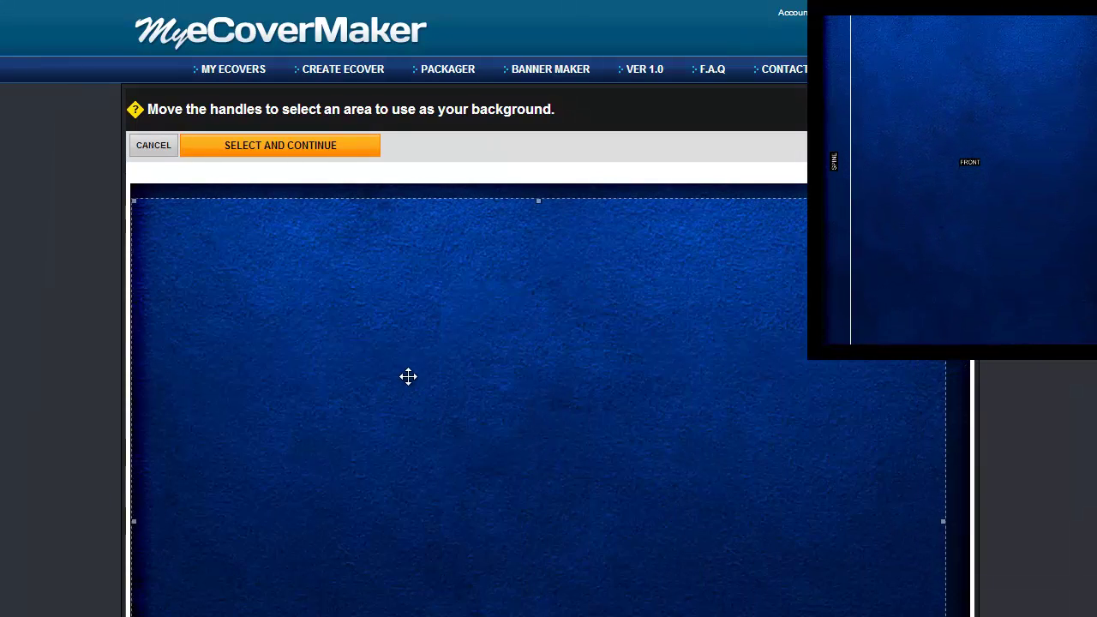
left_click(290, 149)
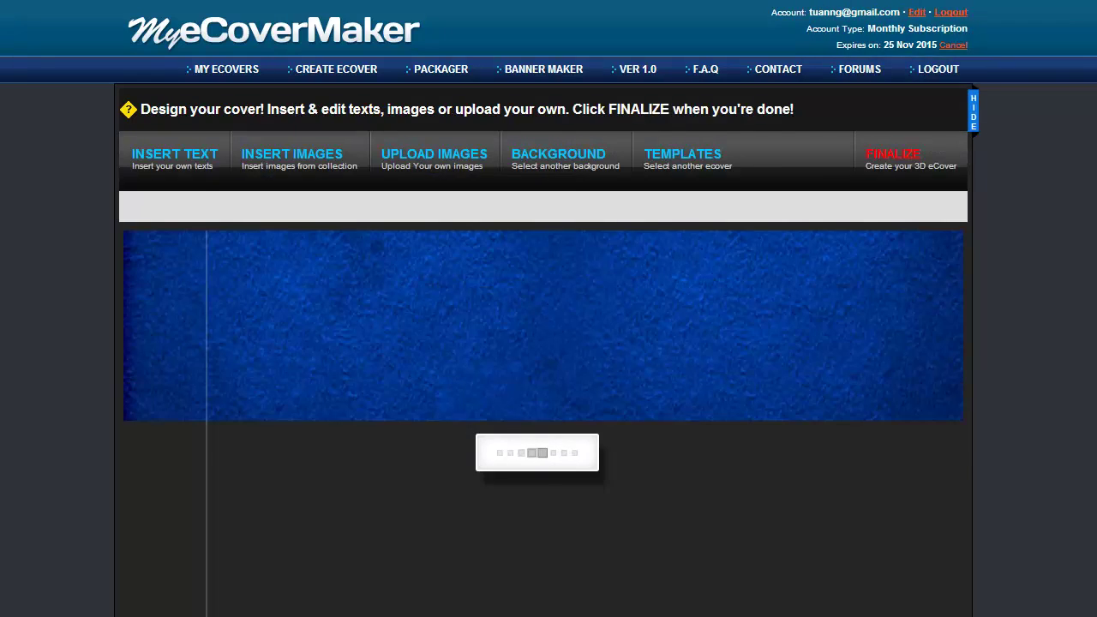
Create a new text element for the cover reading "How To Create"
scroll(549, 342, "down", 2)
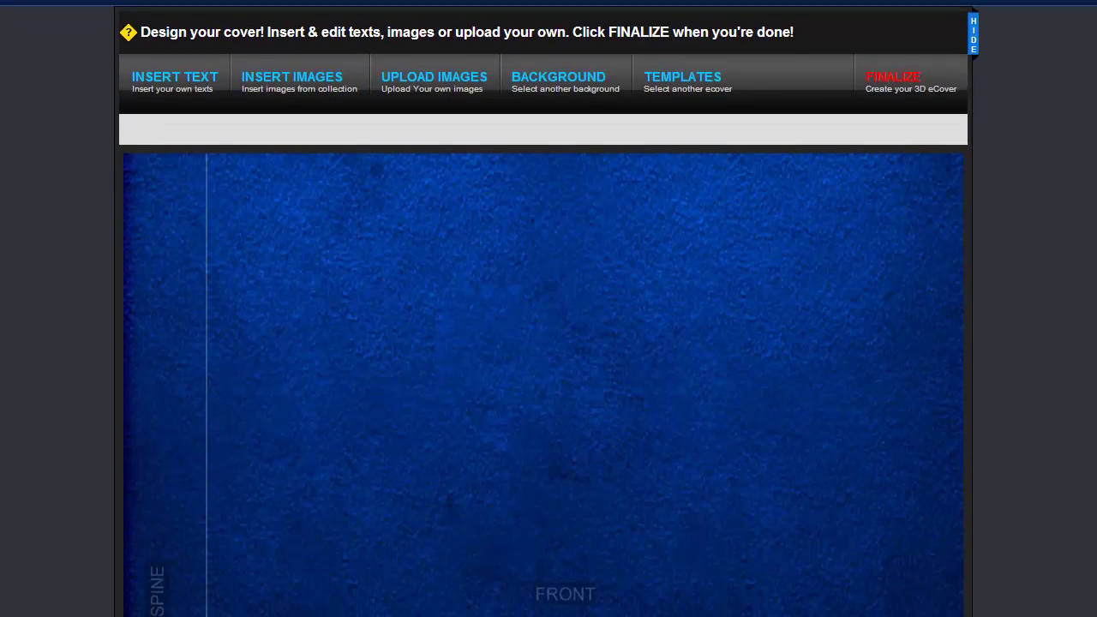
left_click(157, 84)
left_click(674, 218)
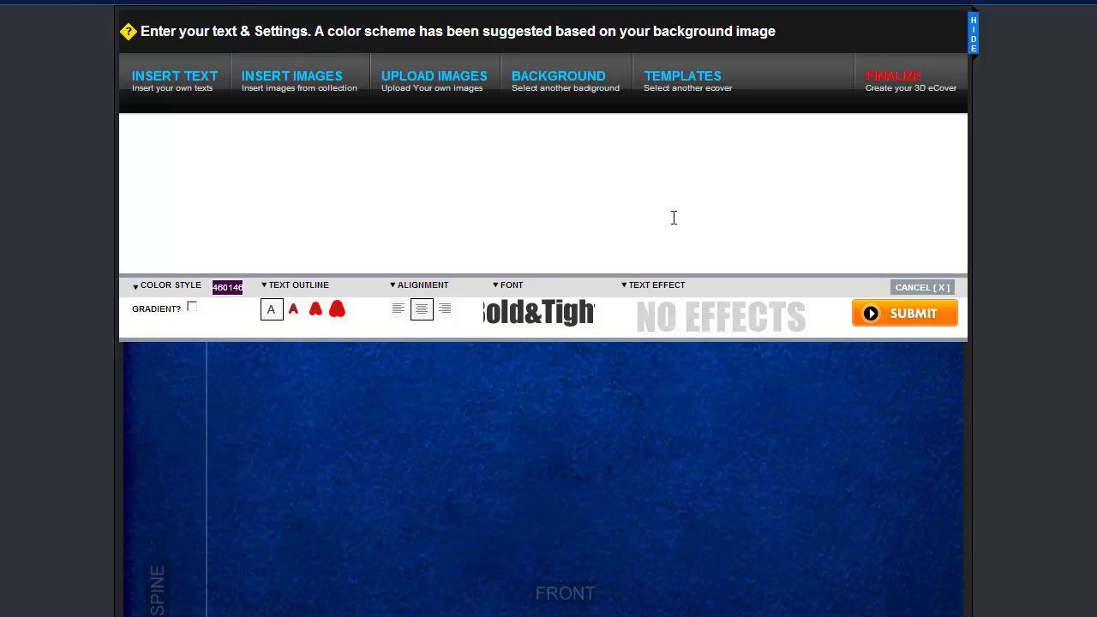
type("How To Create")
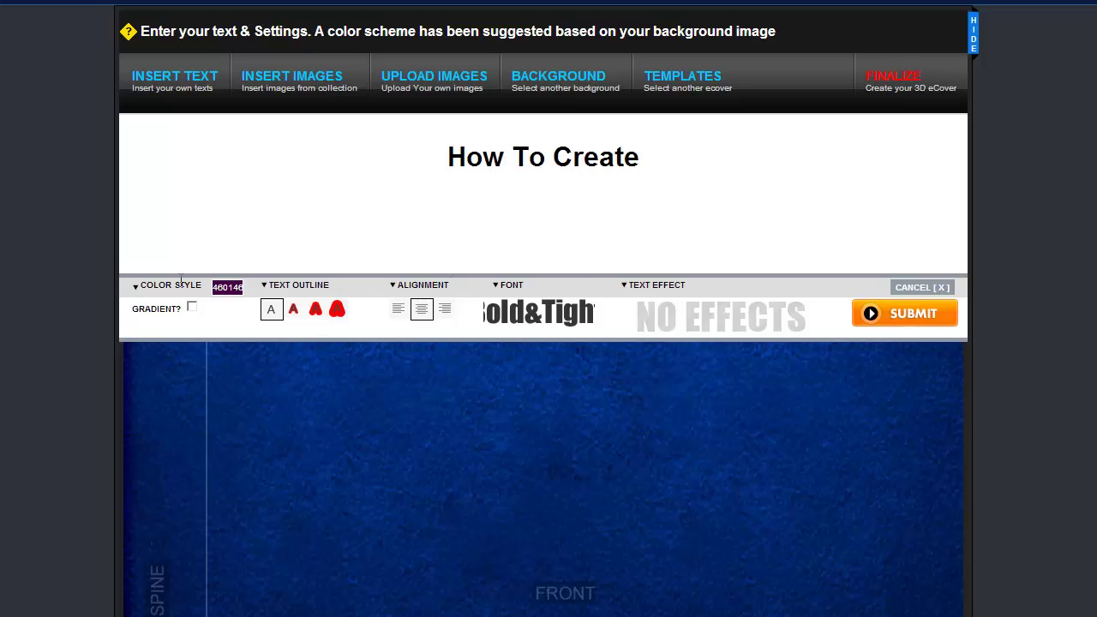
Set the "How To Create" text color to white (FFFFFF) with the second-thickest outline in dark navy blue
left_click(230, 288)
left_click(362, 384)
left_click(306, 284)
left_click(316, 309)
left_click(364, 291)
left_click(445, 315)
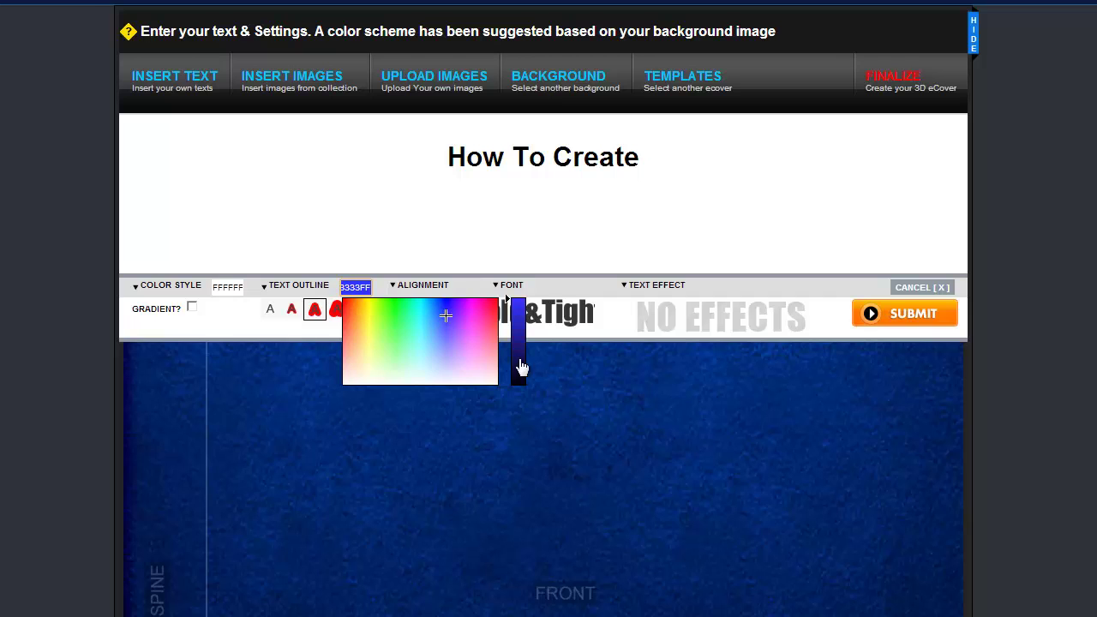
left_click(519, 358)
left_click(450, 289)
Set the text's font to Arvo and place the "How To Create" text on the cover
left_click(570, 313)
left_click(832, 467)
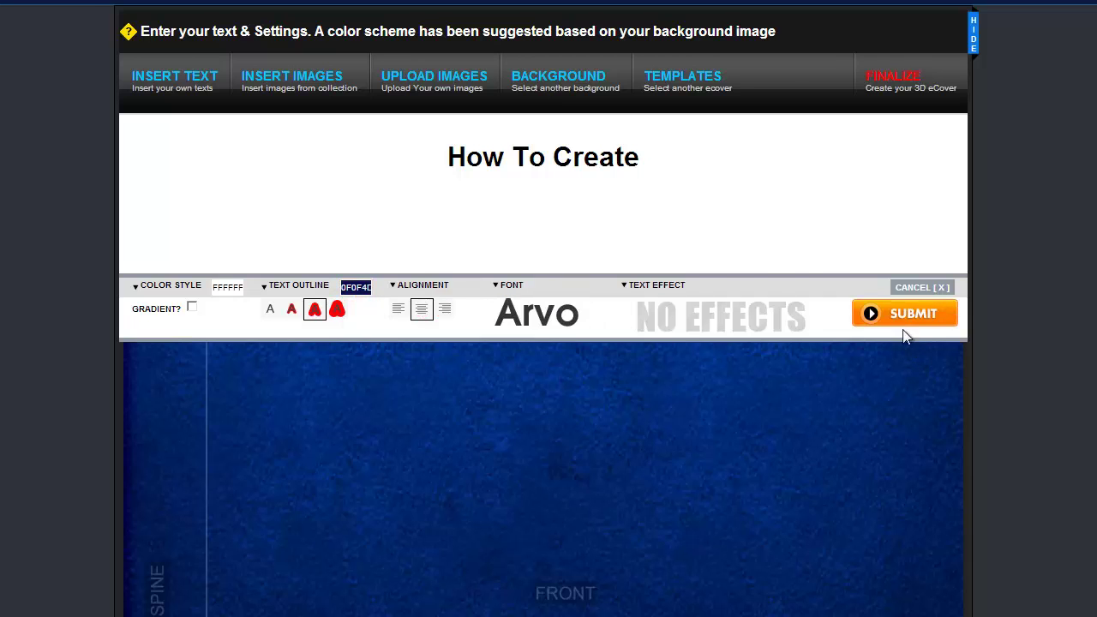
left_click(904, 324)
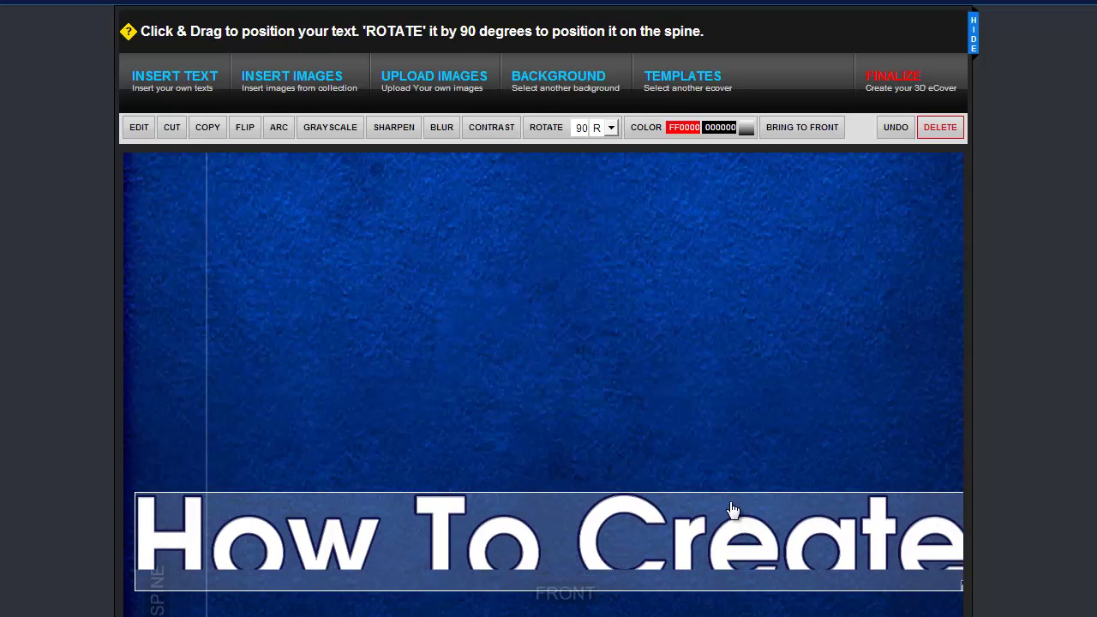
Move the "How To Create" text to the top of the front cover and resize it to span nearly the full front width
left_click_drag(734, 511, 856, 432)
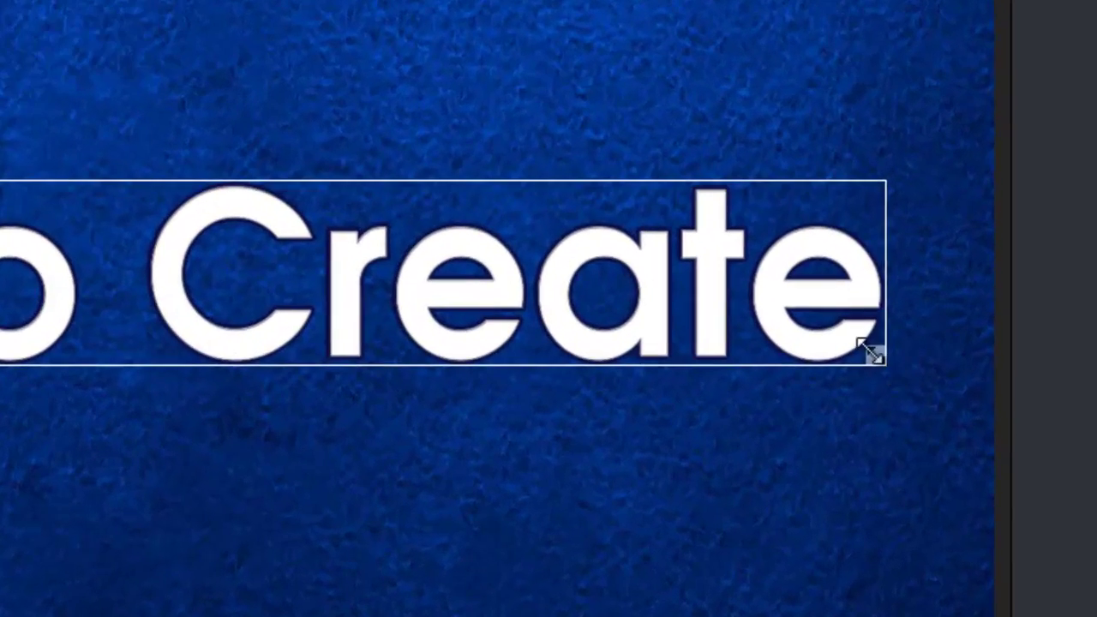
left_click_drag(897, 426, 837, 414)
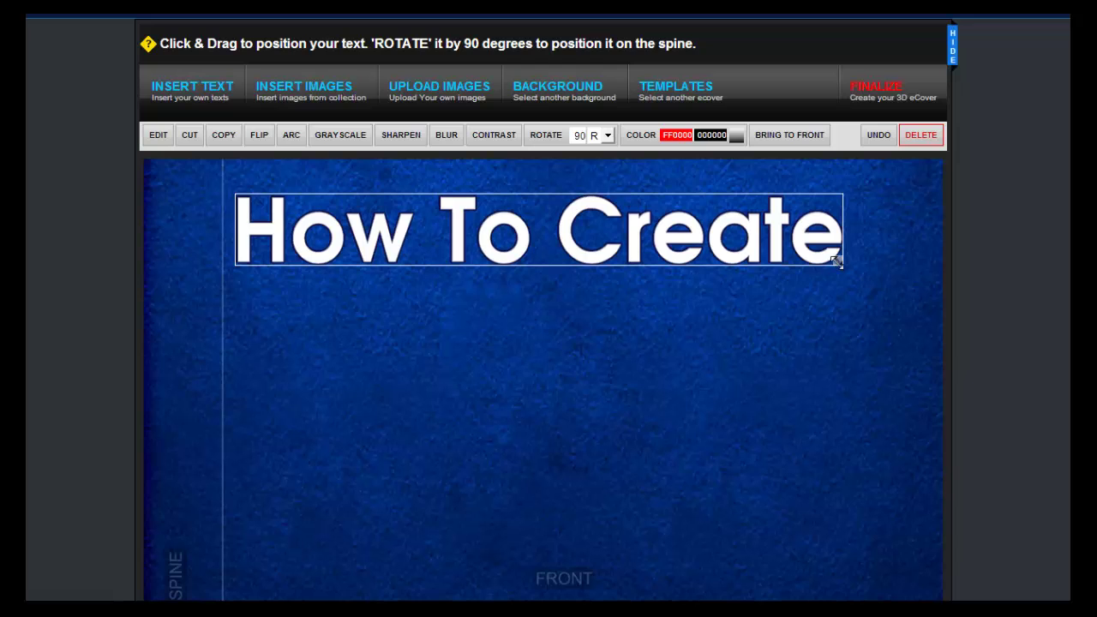
left_click_drag(838, 264, 926, 272)
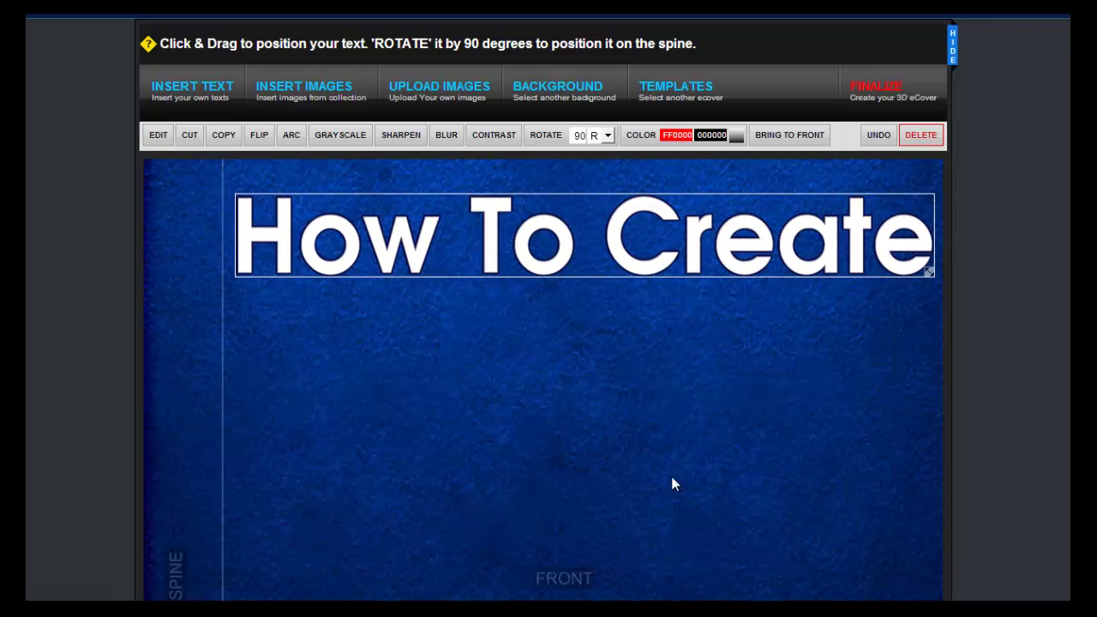
Create a second text element reading "AMAZING" in the Bold&Tight font
left_click(212, 101)
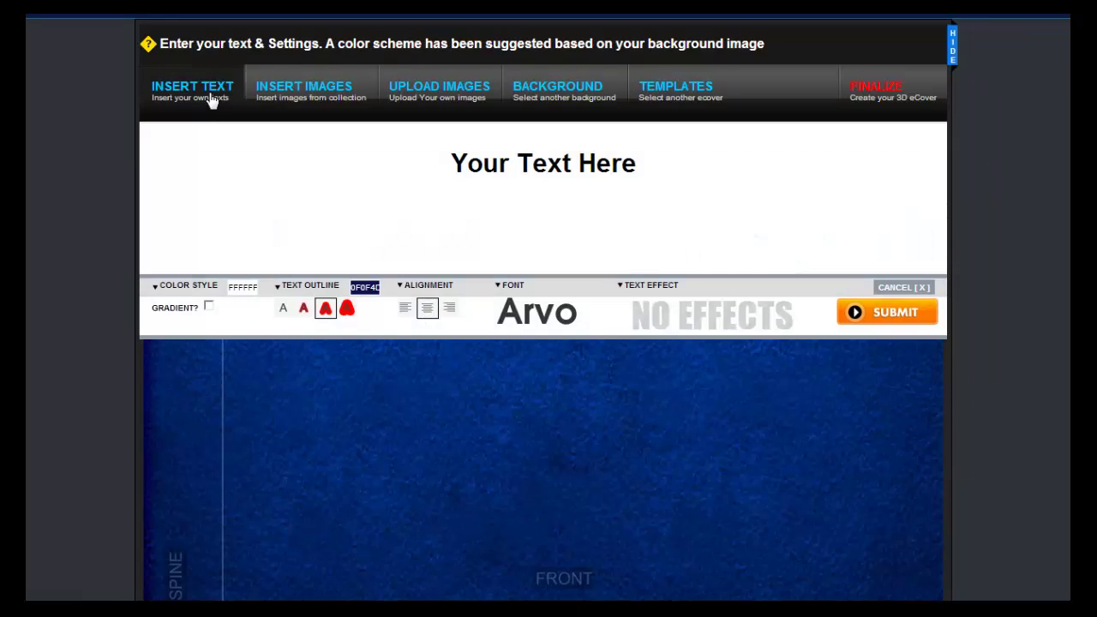
left_click(494, 178)
type("AMAZING")
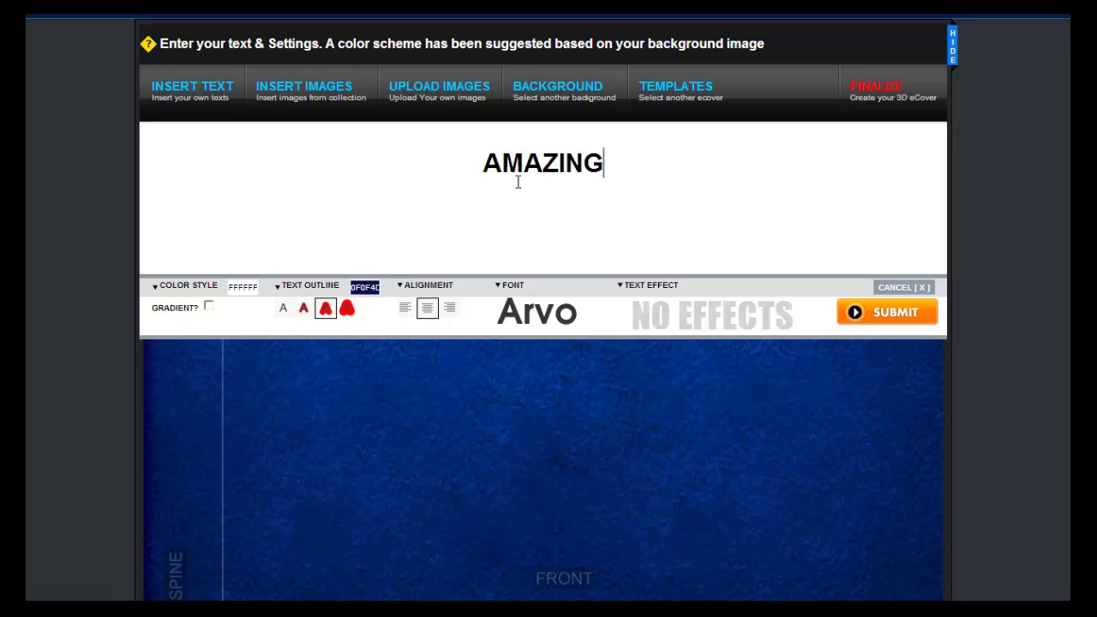
left_click(534, 323)
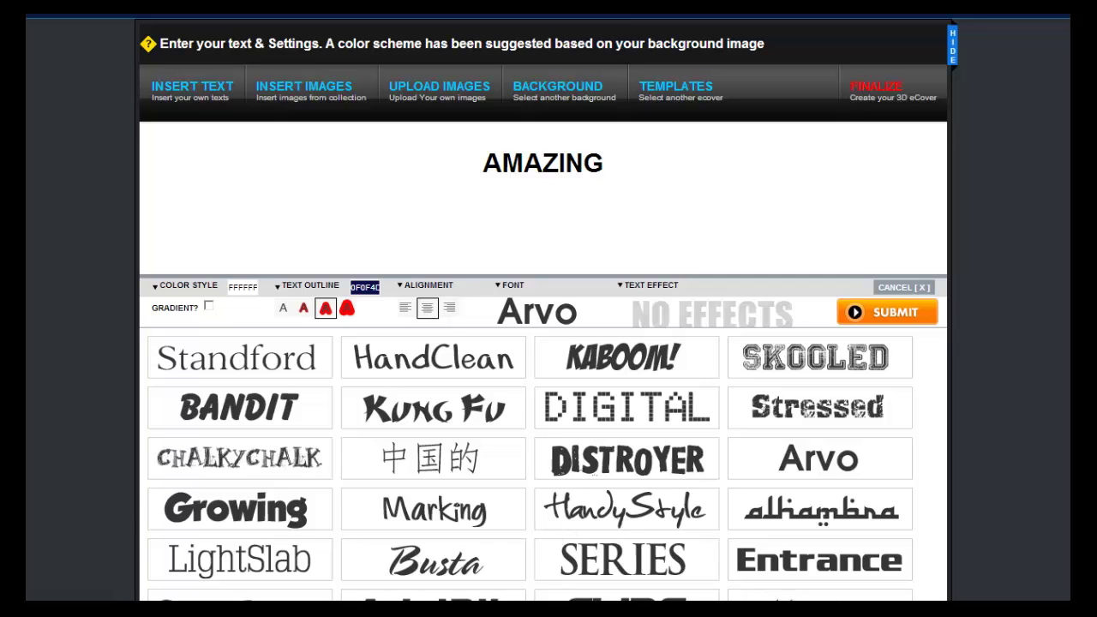
left_click(566, 601)
Apply the Scale text effect to "AMAZING", color it bright green (2AFA00), and place it on the cover
left_click(736, 319)
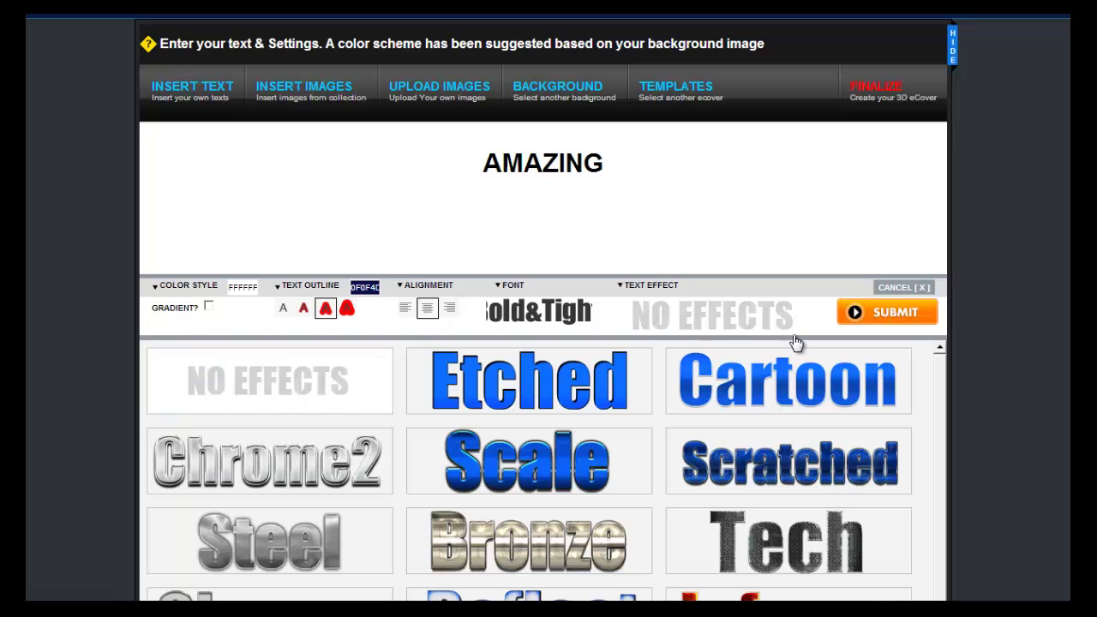
left_click(538, 471)
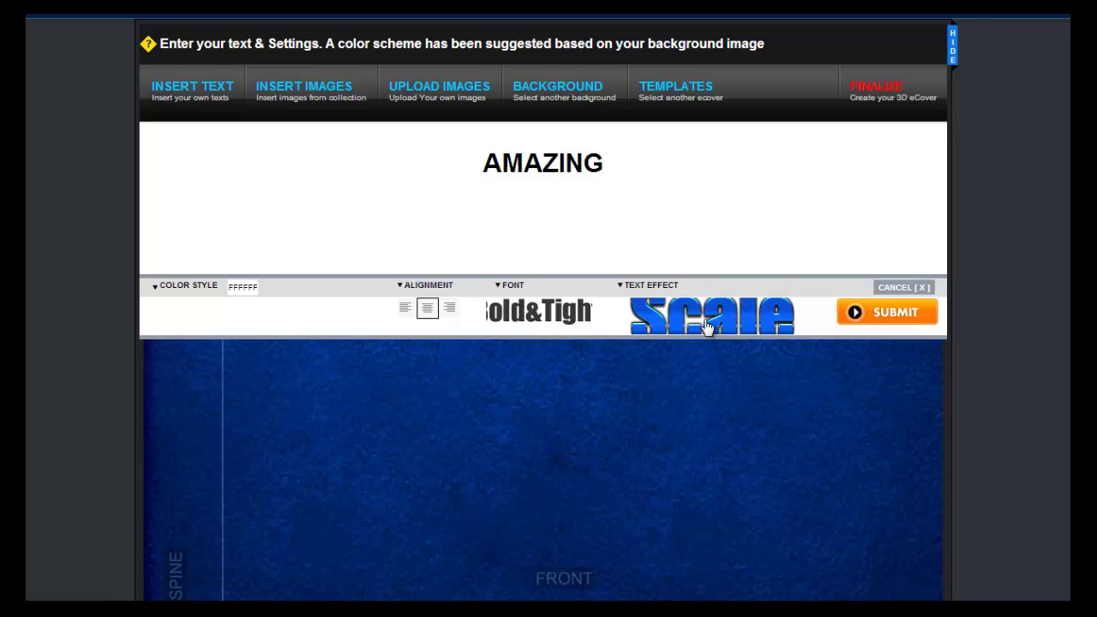
left_click(247, 290)
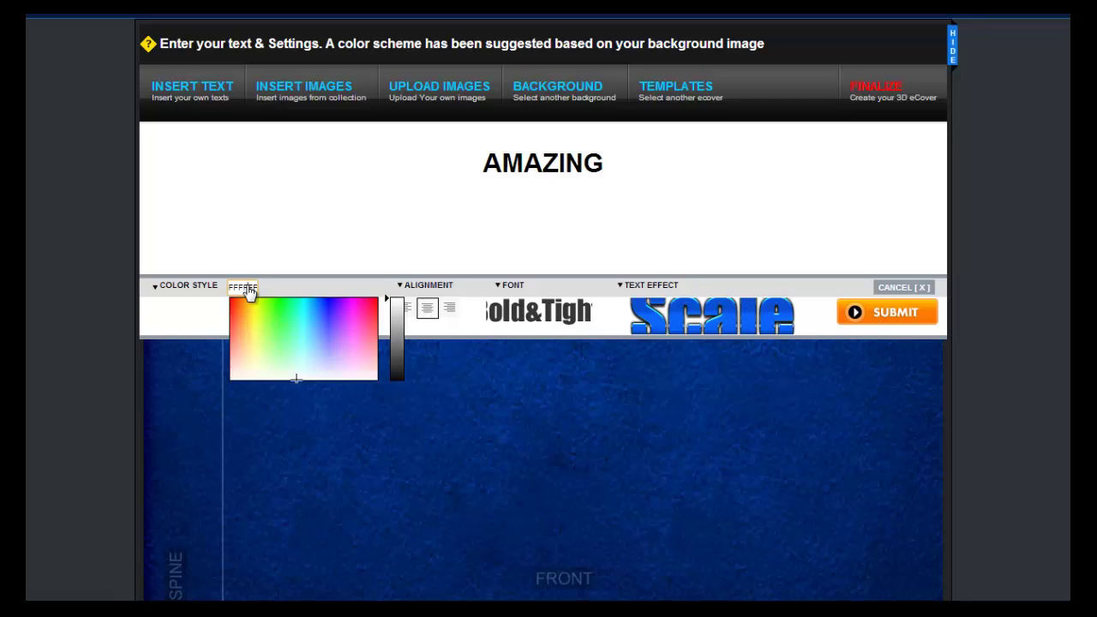
left_click(274, 300)
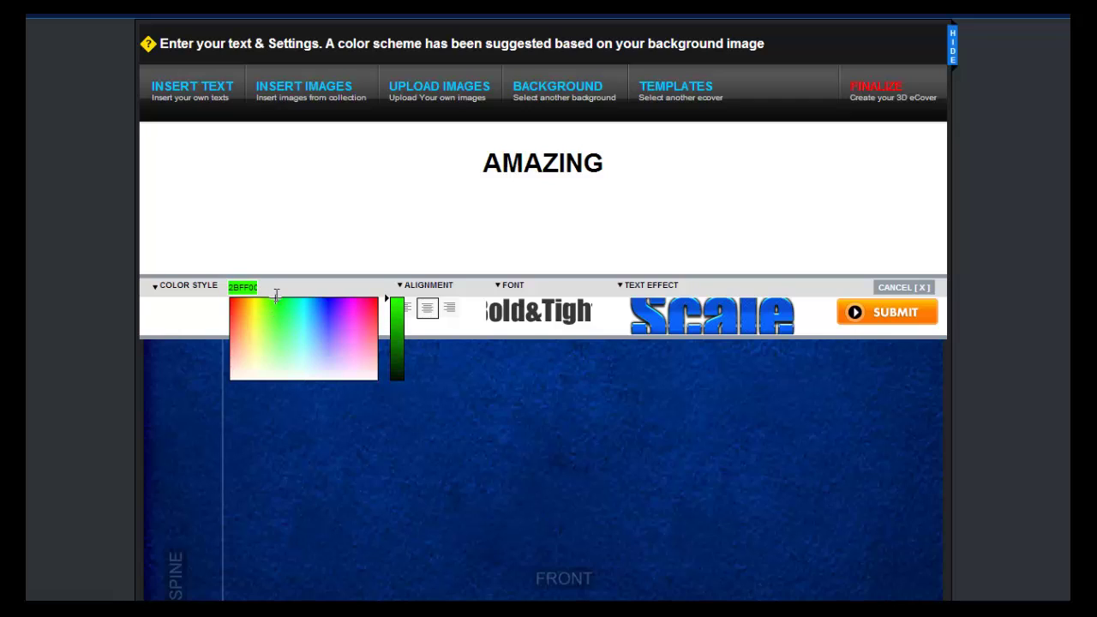
left_click(398, 303)
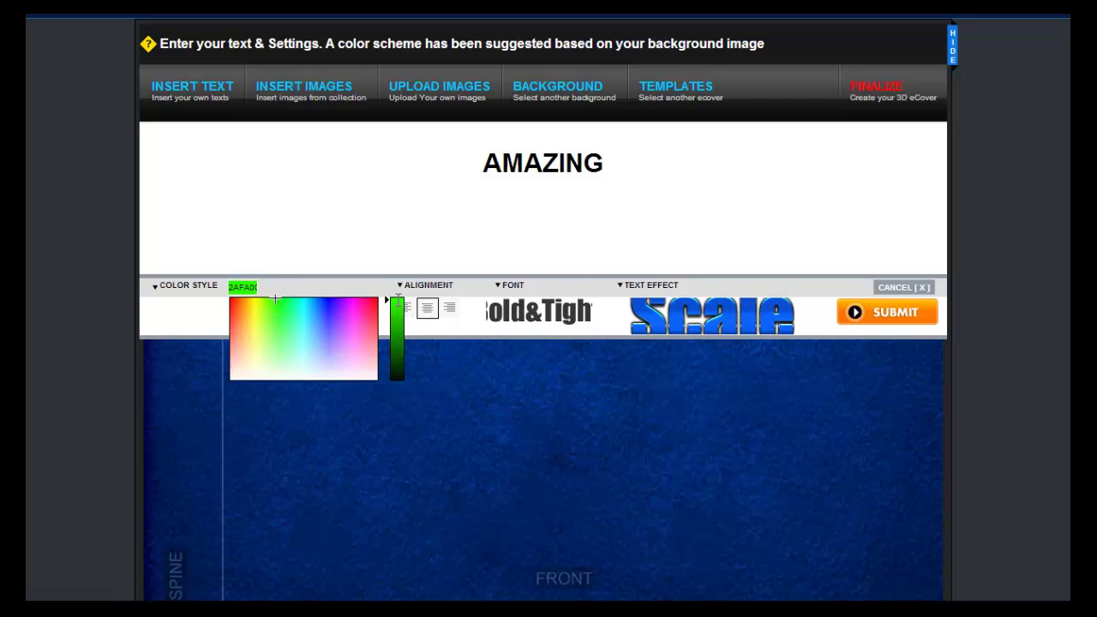
left_click(574, 283)
left_click(877, 314)
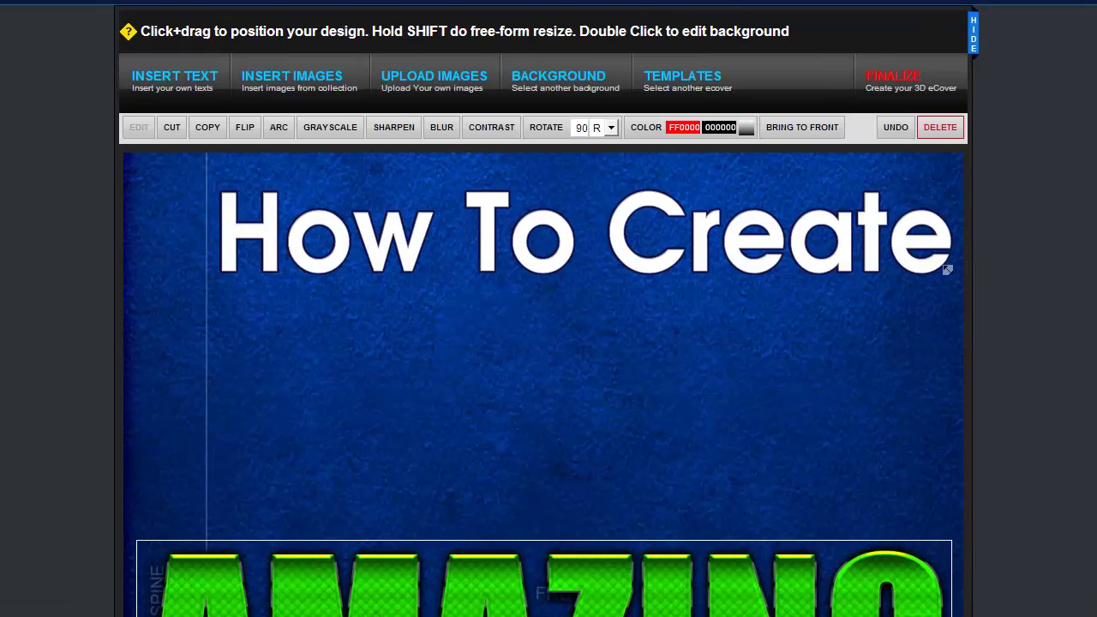
Move "AMAZING" directly beneath "How To Create" and shrink it to fit the front cover's width
left_click_drag(710, 558, 717, 456)
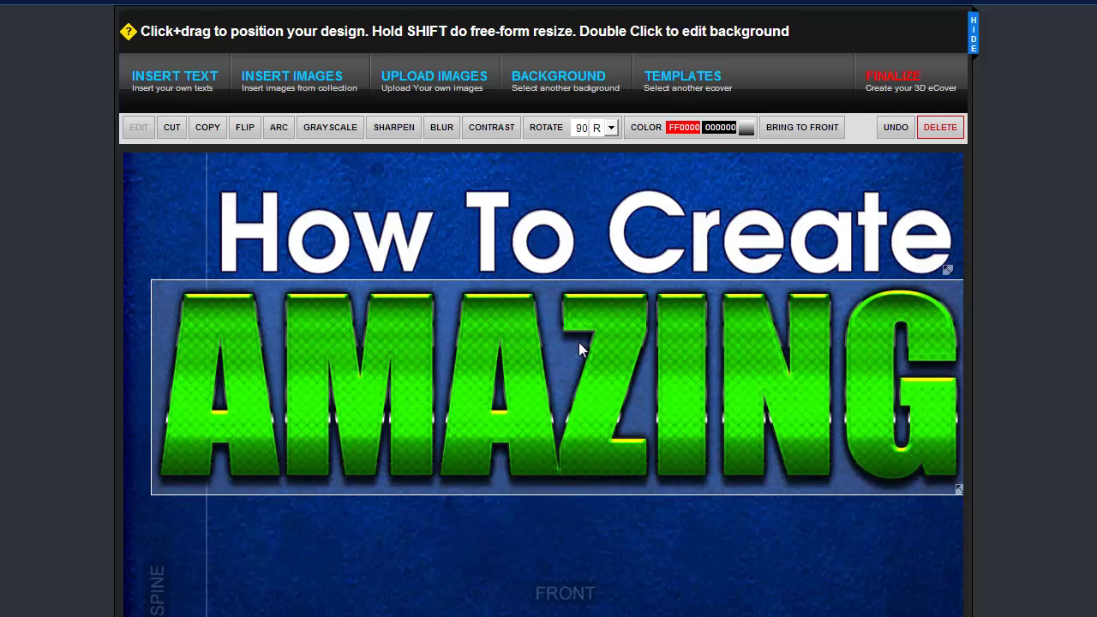
mouse_move(582, 341)
left_mouse_down()
mouse_move(602, 330)
mouse_move(601, 314)
mouse_move(585, 326)
left_mouse_up()
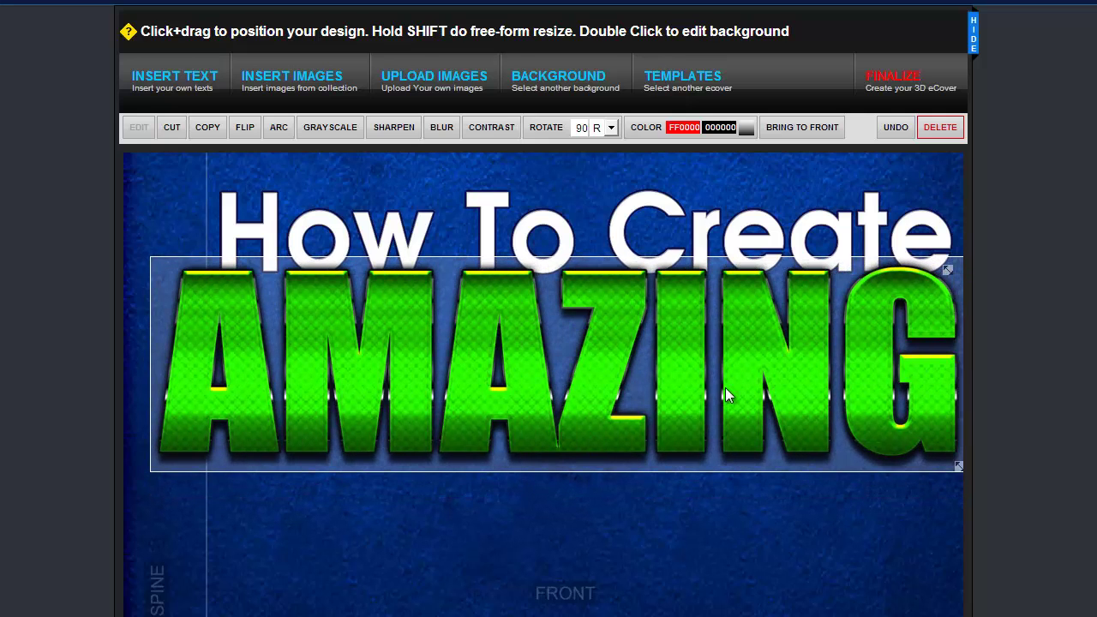
left_click_drag(958, 466, 923, 446)
left_click_drag(842, 391, 892, 407)
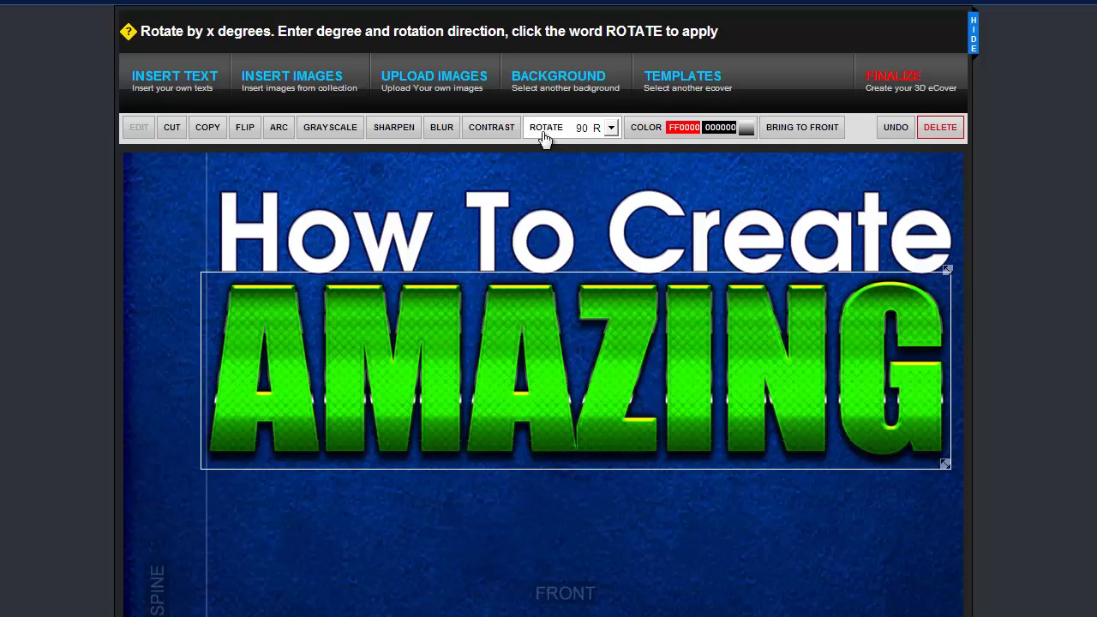
Try rotating "AMAZING" 15 degrees to the right, and undo the rotation
left_click(582, 129)
type("15")
left_click(546, 127)
left_click_drag(713, 378, 743, 353)
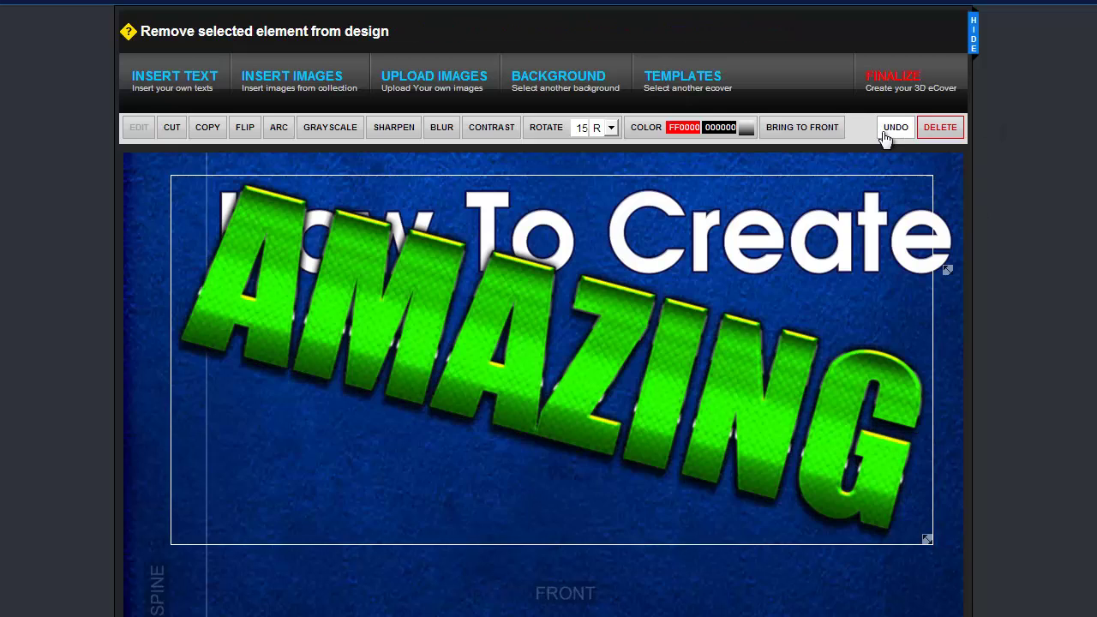
left_click(894, 128)
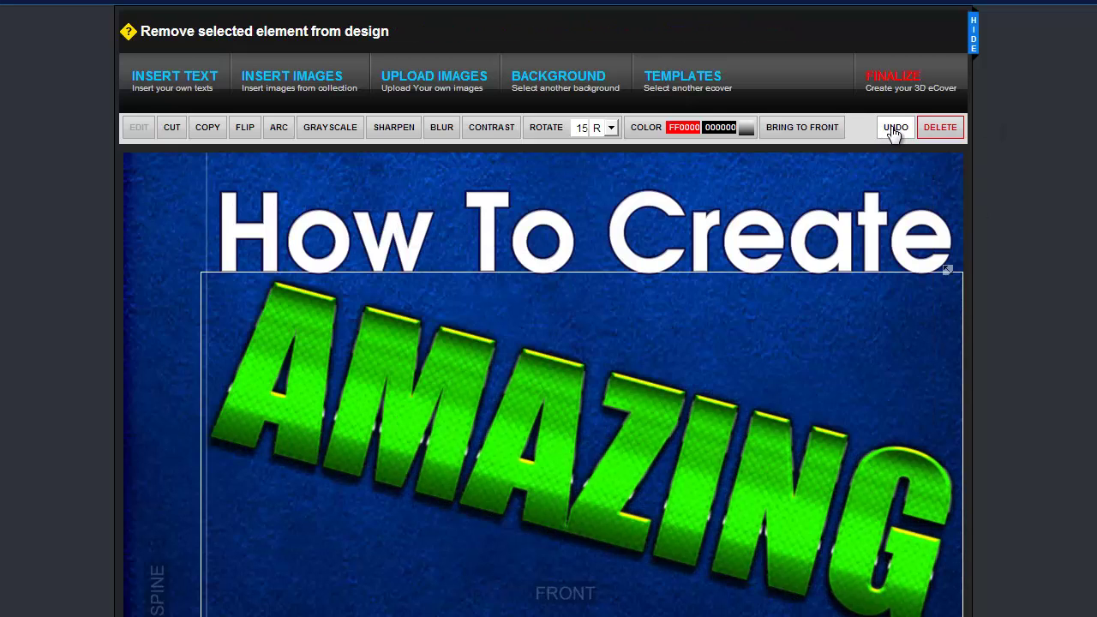
Rotate "AMAZING" 8 degrees to the right, then enlarge and reposition it to run past both sides of the front cover
left_click(579, 128)
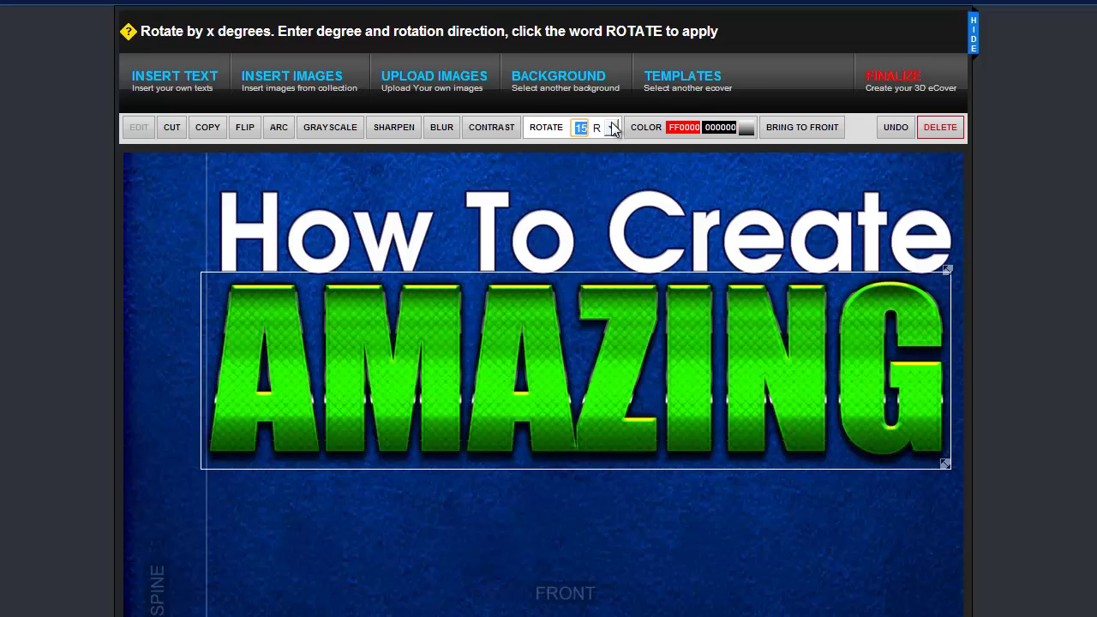
type("8")
key("Return")
left_click_drag(900, 480, 866, 455)
left_click_drag(920, 528, 986, 554)
left_click_drag(906, 487, 902, 480)
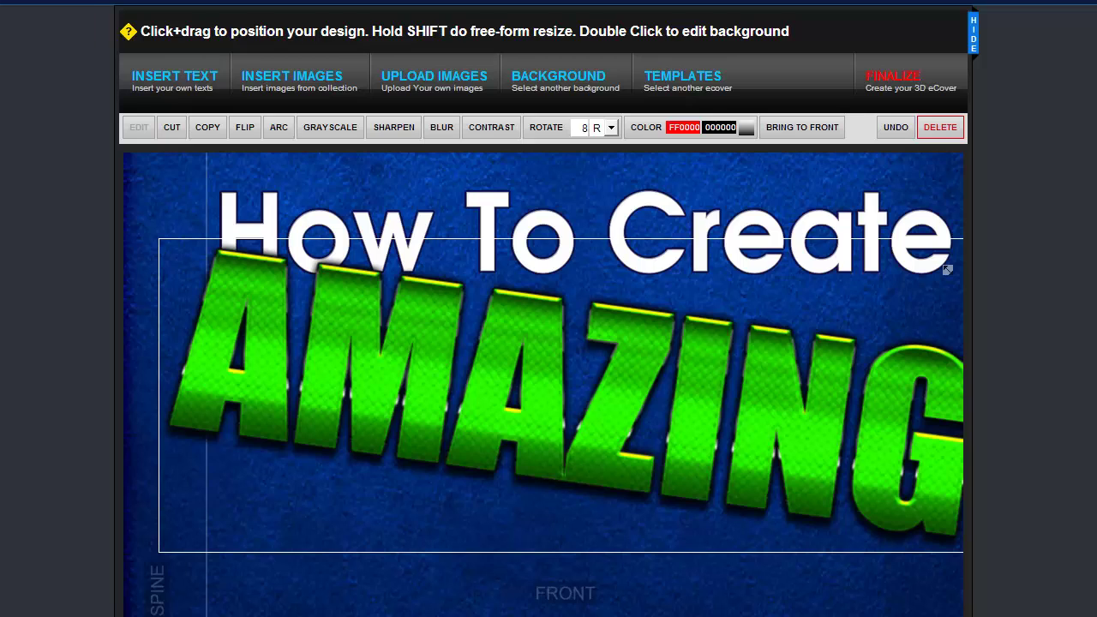
left_click(172, 80)
type("eBook C")
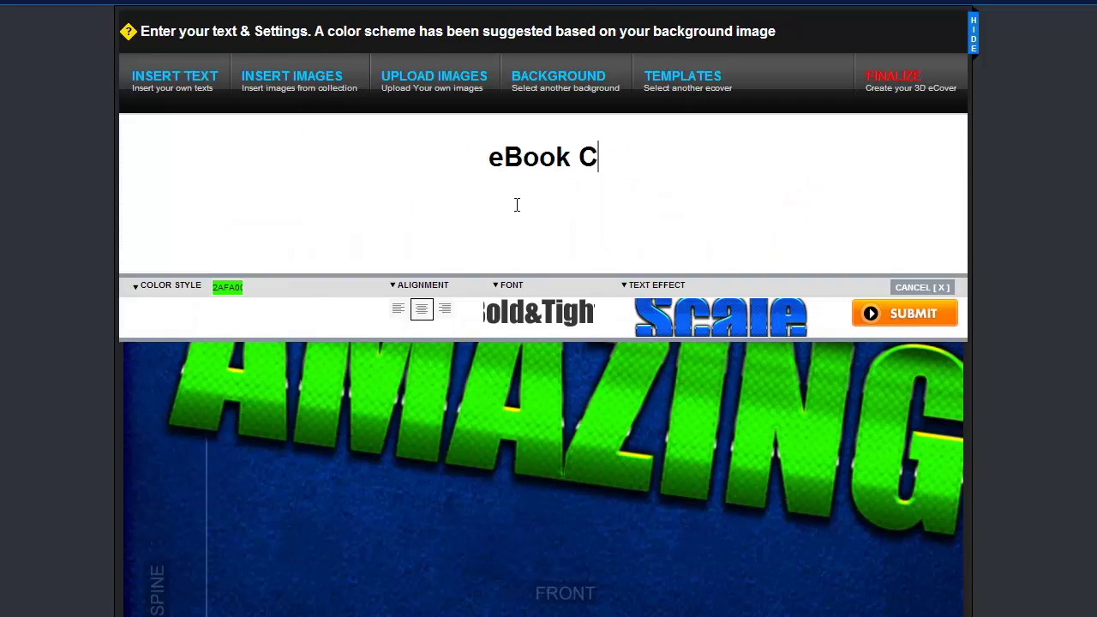
type("overs")
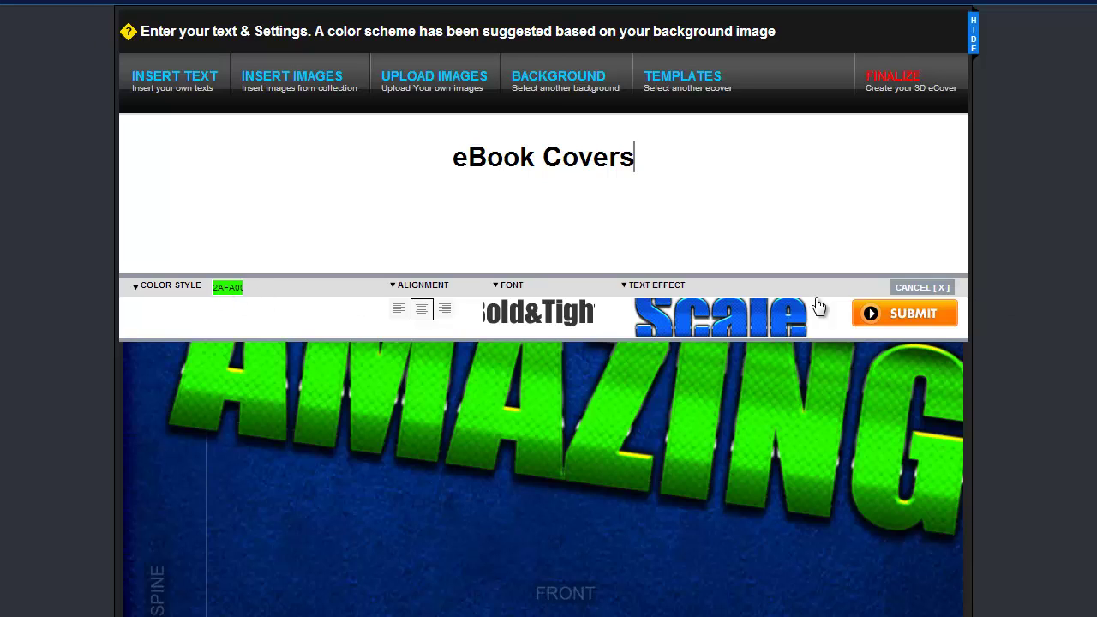
left_click(922, 287)
Duplicate the "How To Create" text and move the copy below "AMAZING"
left_click(540, 221)
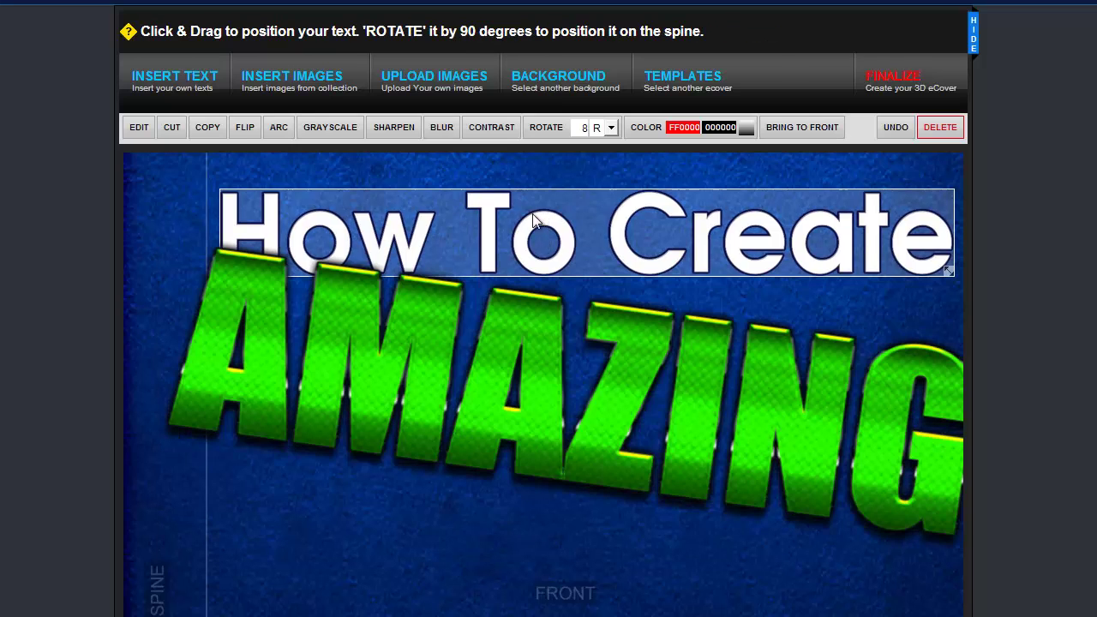
left_click(206, 128)
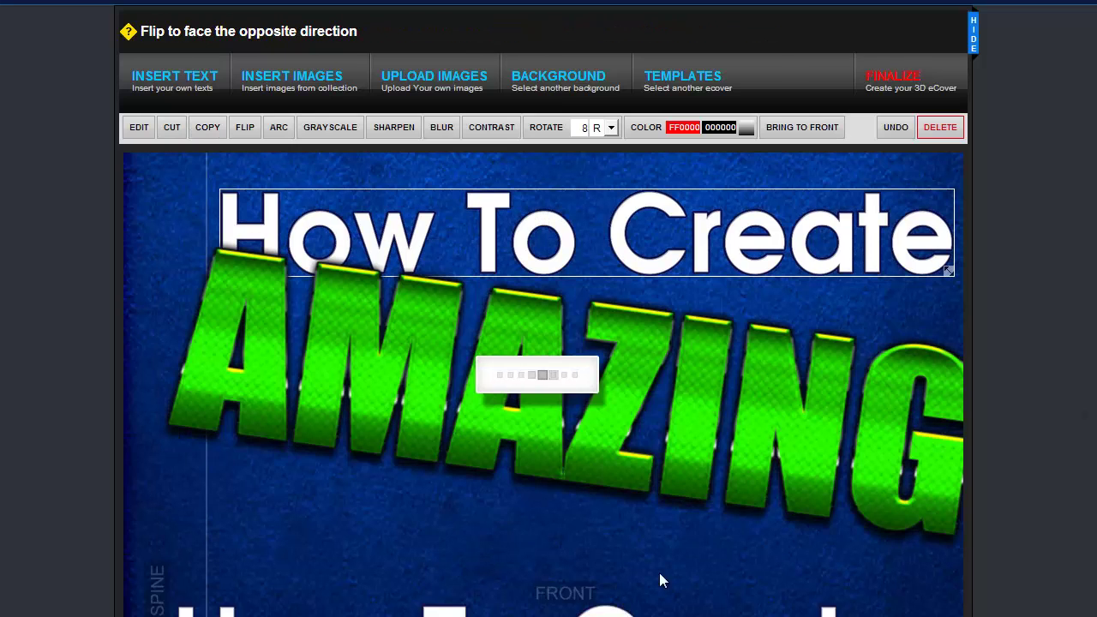
left_click_drag(612, 549, 642, 500)
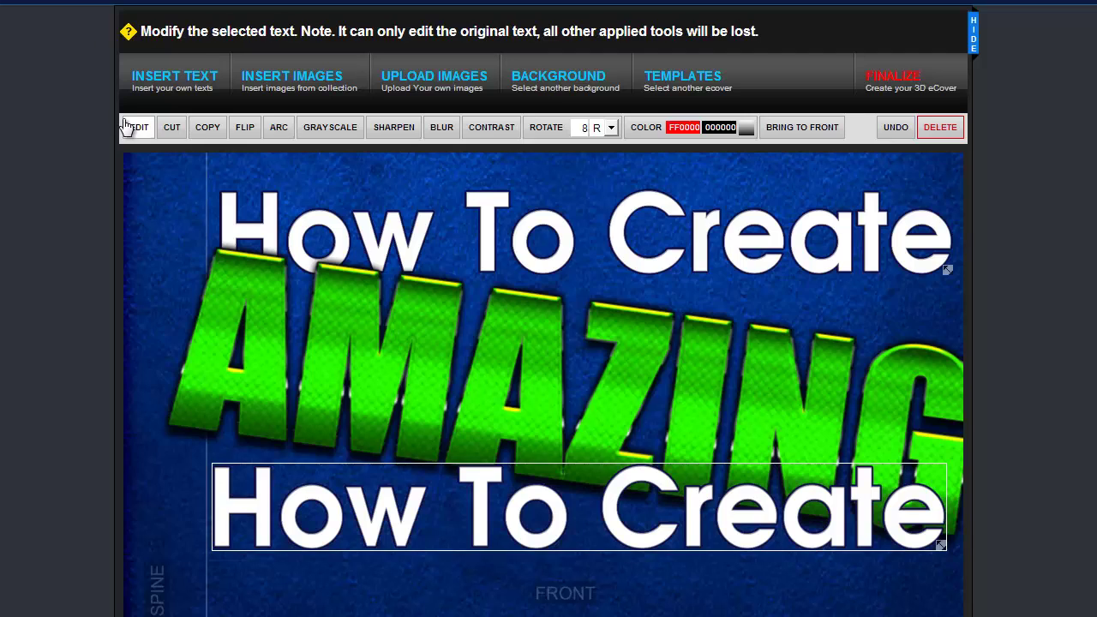
Change the wording of the duplicated text to "eBook Covers"
left_click(139, 127)
type("eBook Covers")
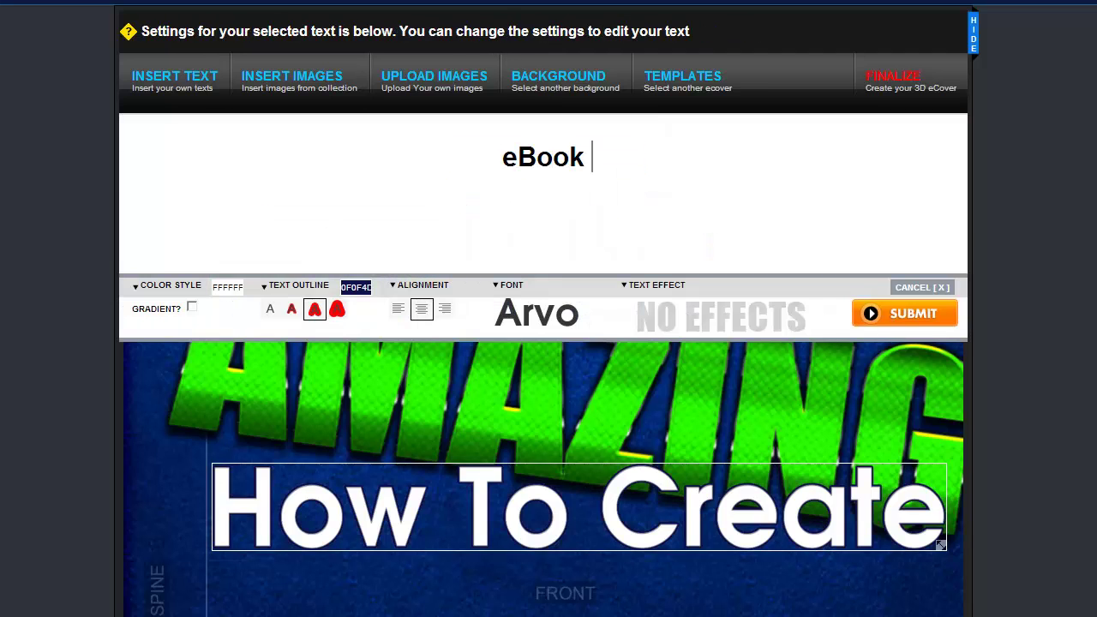
left_click(904, 313)
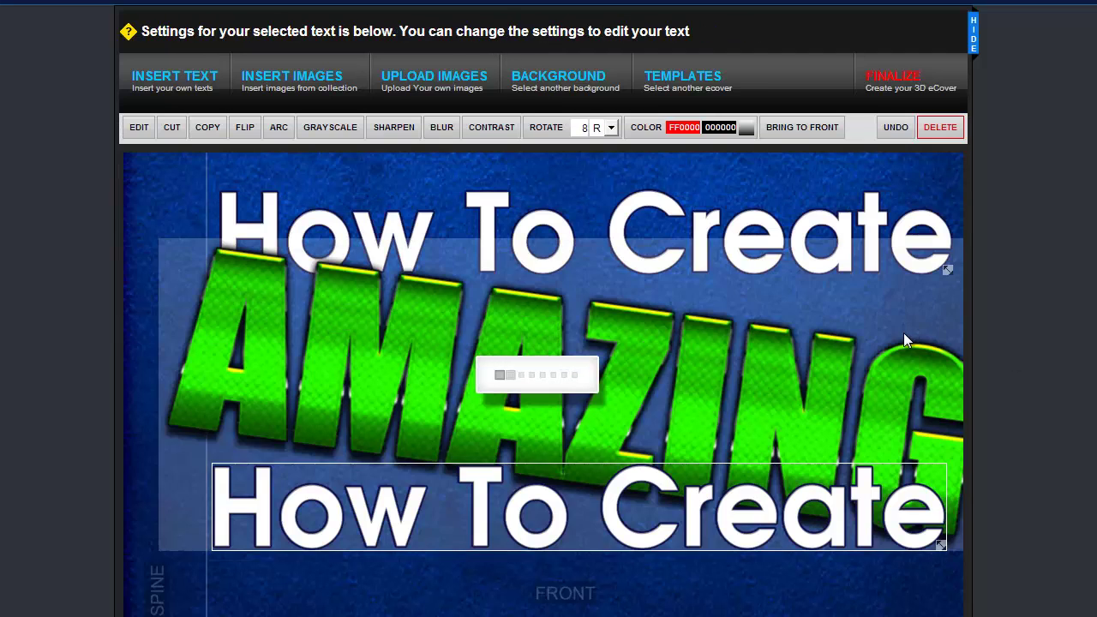
Resize "eBook Covers" to span nearly the full front width and position it just below "AMAZING"
left_click_drag(929, 553, 860, 564)
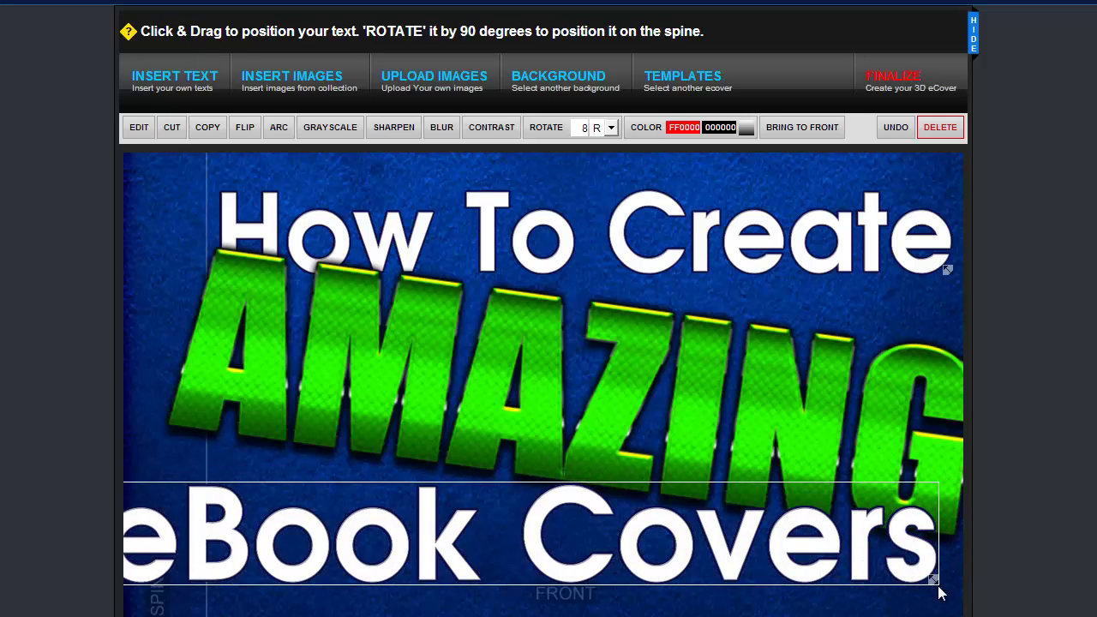
left_click_drag(937, 578, 732, 553)
left_click_drag(610, 529, 737, 569)
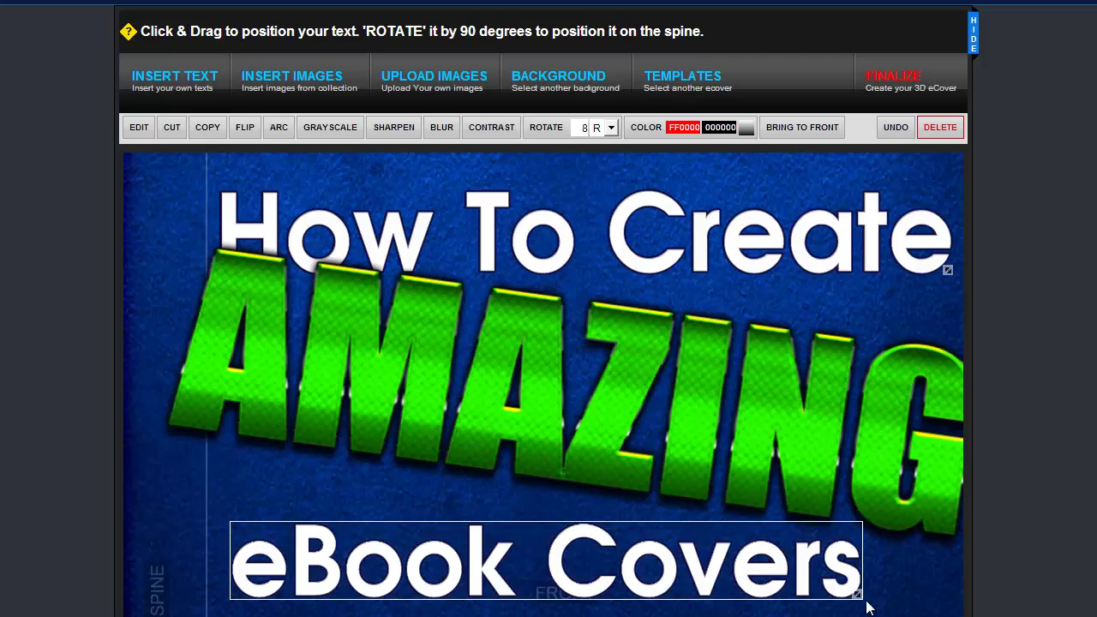
left_click_drag(860, 595, 956, 608)
left_click_drag(876, 573, 870, 543)
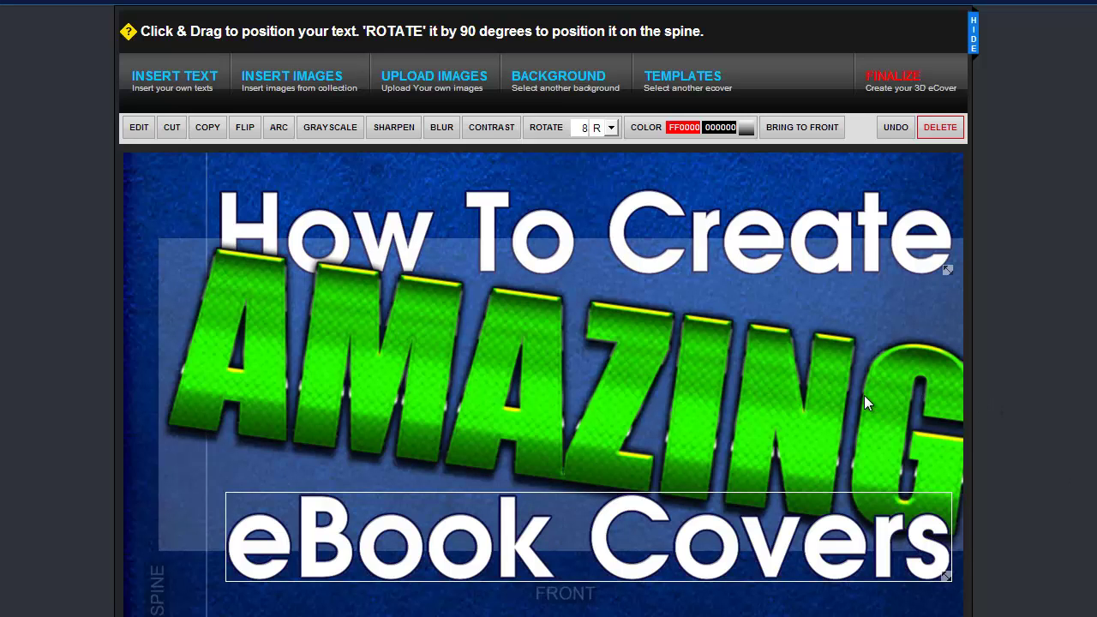
Bring "AMAZING" in front of the other text and rotate it 3 degrees to the left
left_click(865, 396)
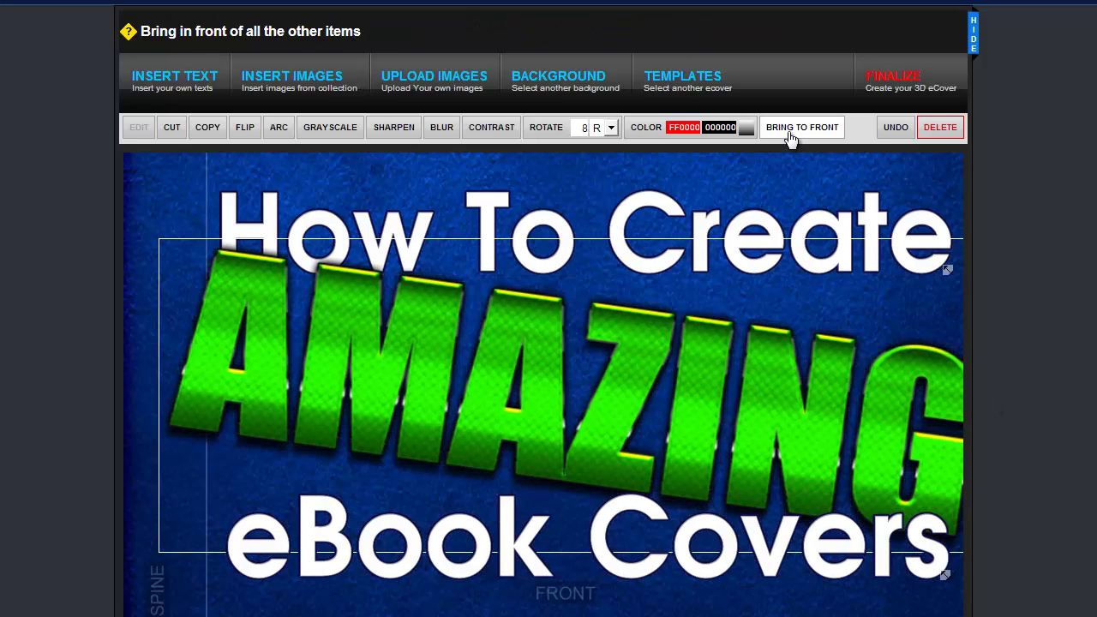
left_click(794, 131)
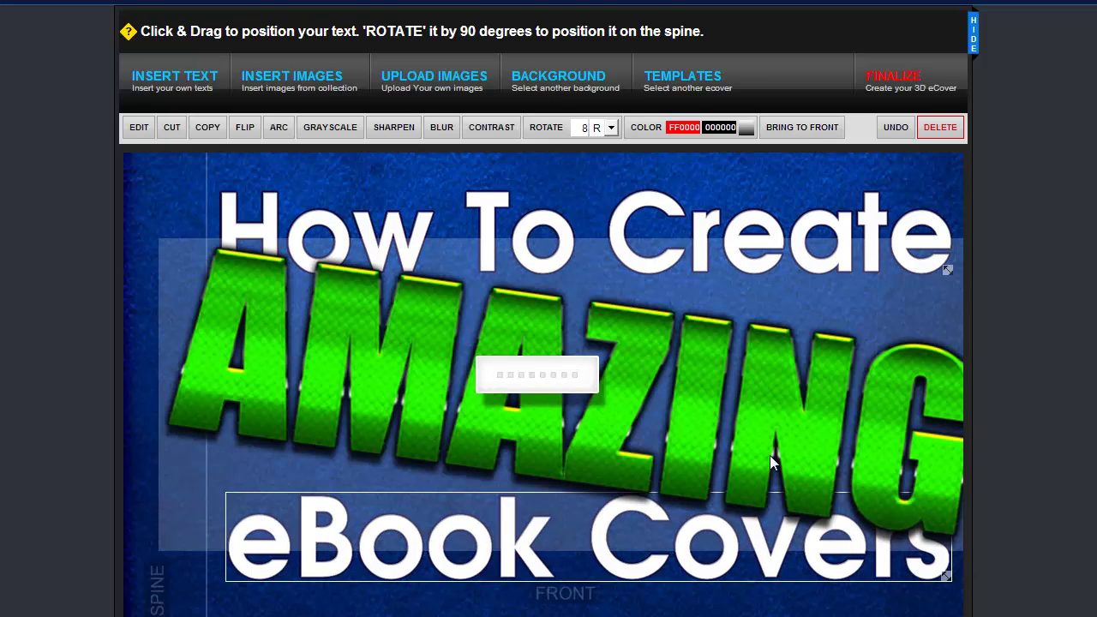
left_click(867, 467)
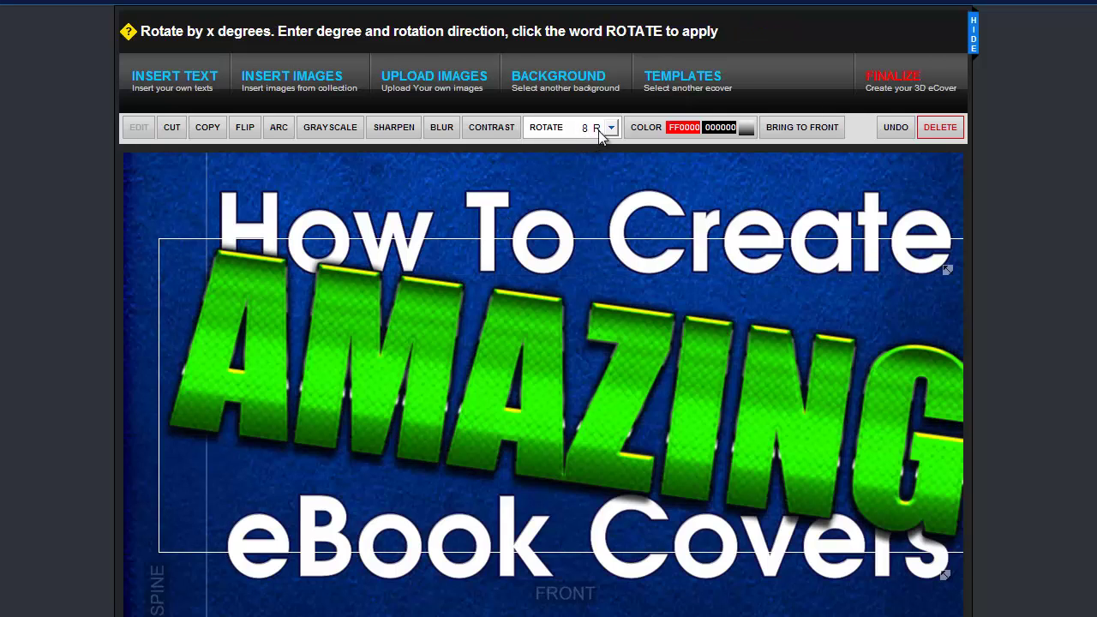
left_click(608, 132)
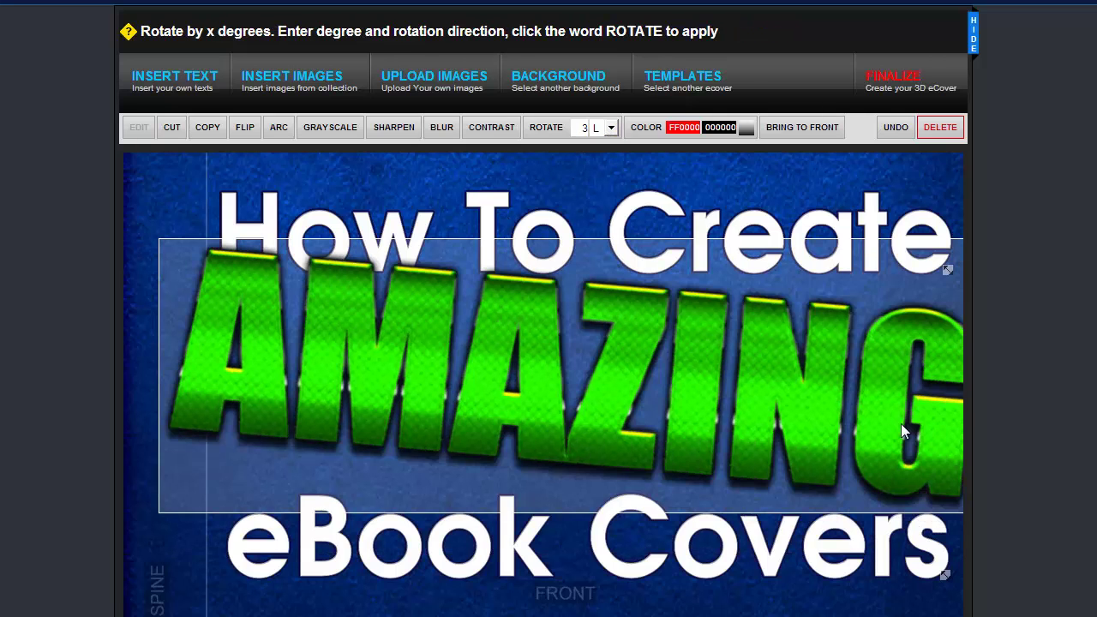
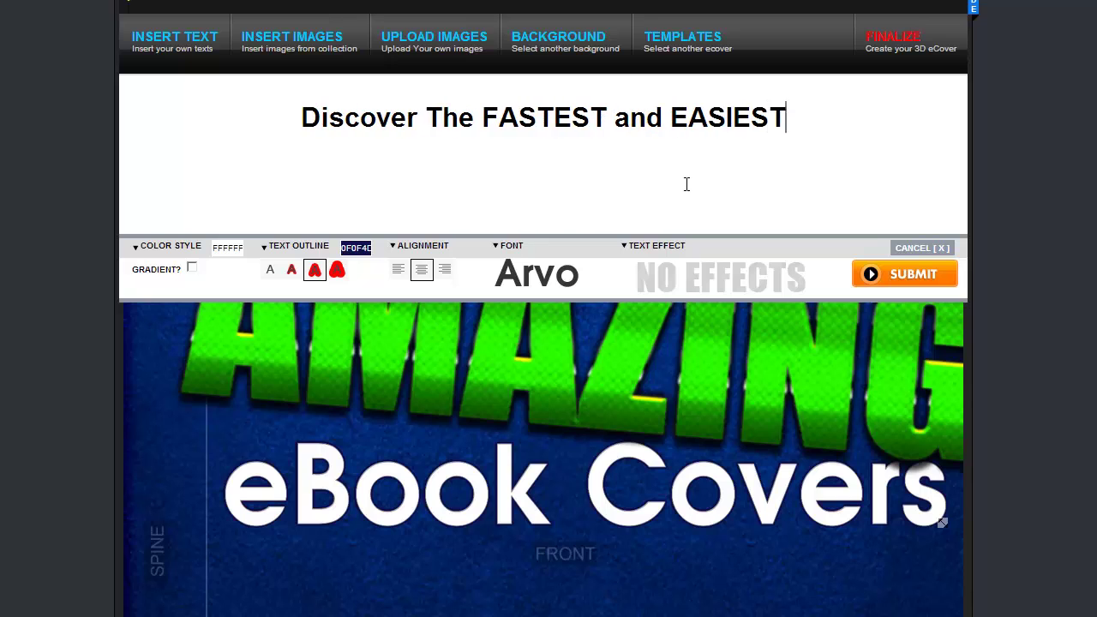
Insert the yellow text "Discover The FASTEST and EASIEST Way To Create High Quality 3D eBook Covers in 2 Minutes Or Less!" on three lines
type("3D eBook Covers in 2 Mi")
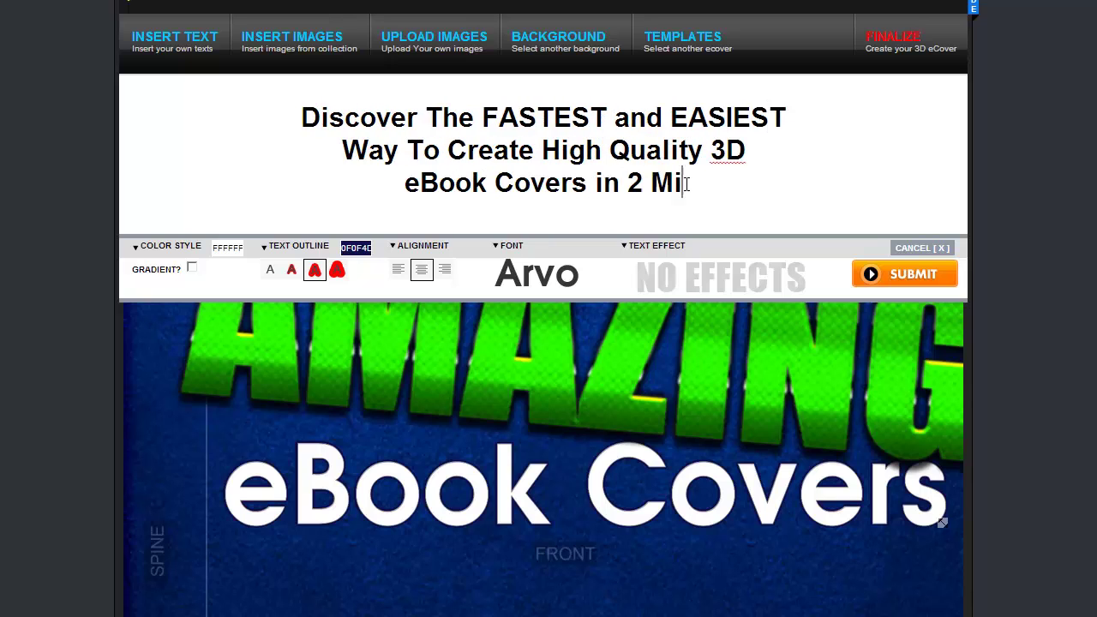
type("nutes Or Less!")
left_click(227, 249)
left_click(240, 264)
left_click(905, 275)
Move the yellow subtitle to the lower part of the front and resize it to span nearly the full front width
scroll(544, 309, "down", 1)
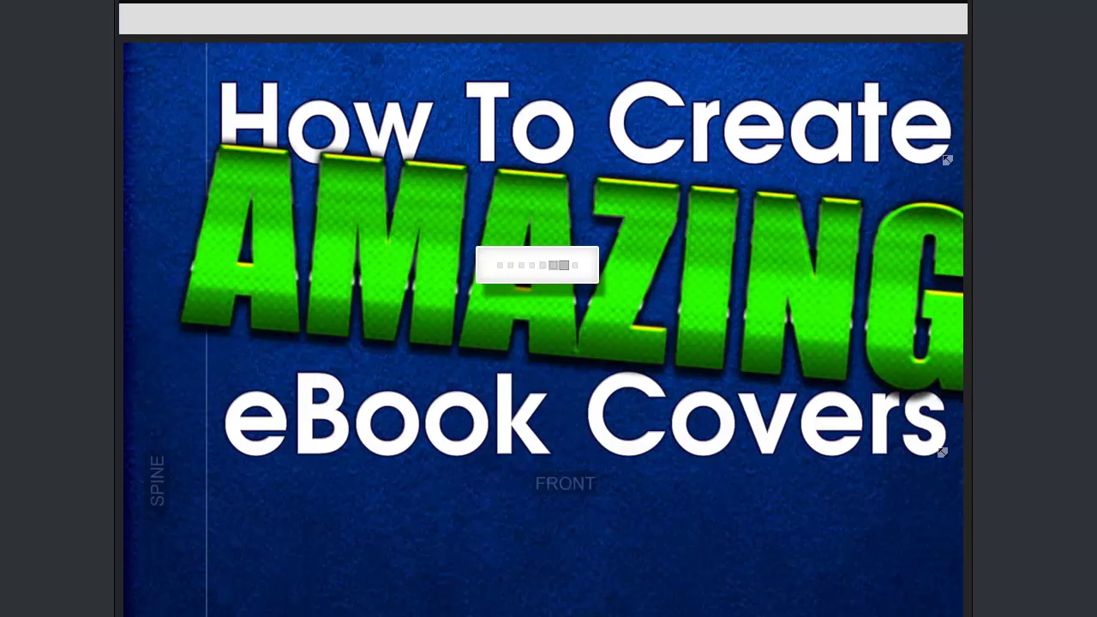
scroll(544, 309, "down", 4)
left_click_drag(953, 463, 738, 419)
left_click_drag(534, 383, 629, 527)
scroll(629, 526, "down", 5)
left_click_drag(836, 347, 946, 370)
left_click_drag(780, 303, 773, 436)
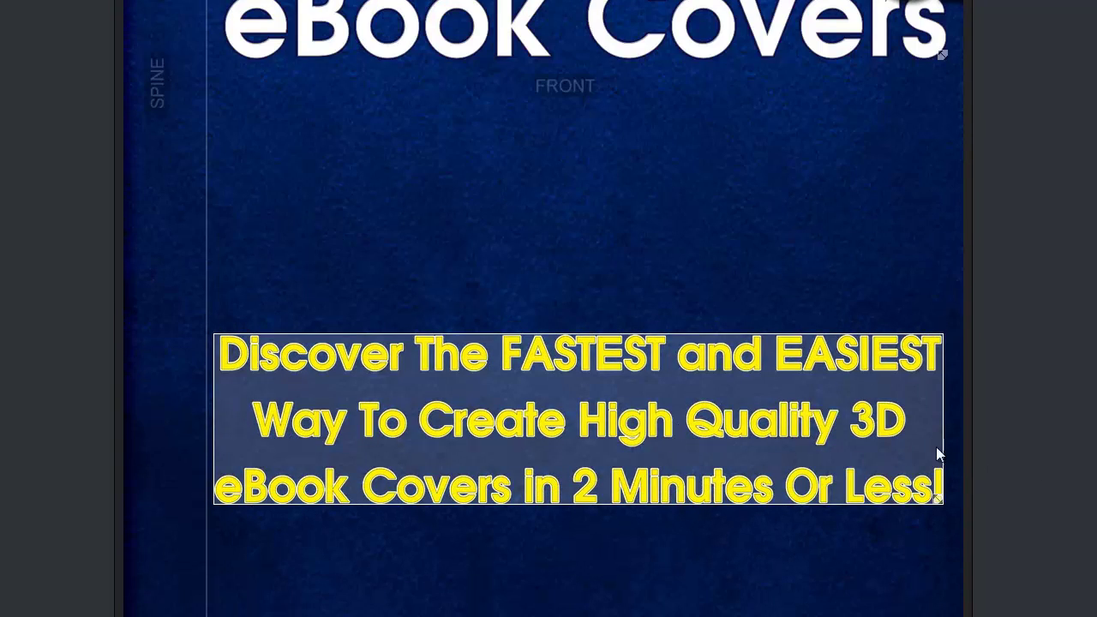
left_click_drag(802, 440, 808, 468)
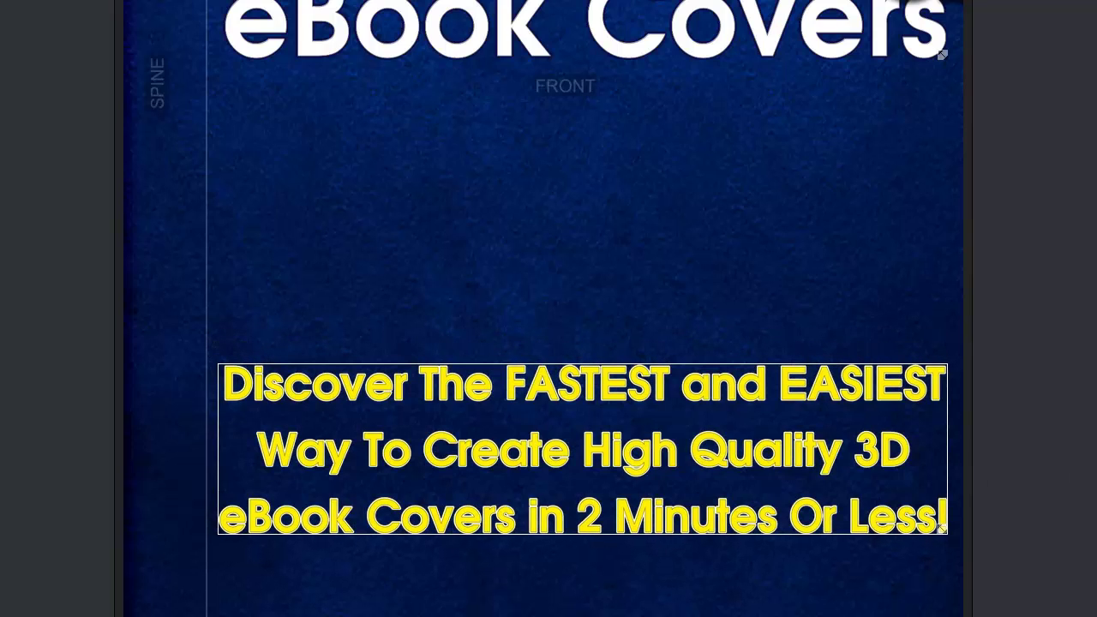
Insert a white (FFFFFF) one-line text reading "How To Create AMAZING eBook Covers"
scroll(548, 308, "up", 3)
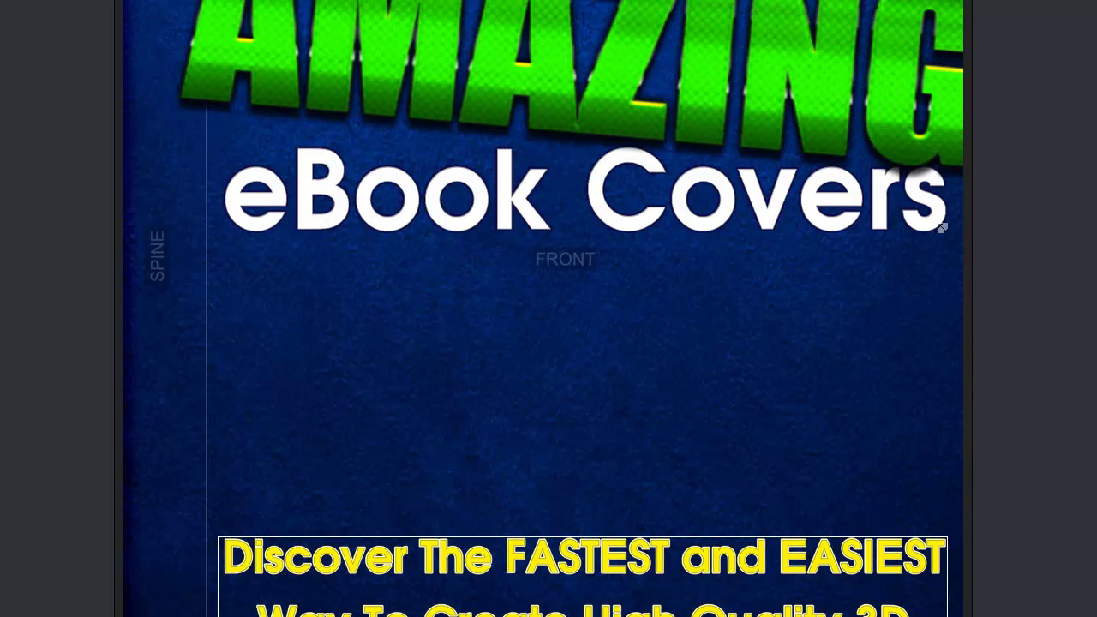
left_click(175, 76)
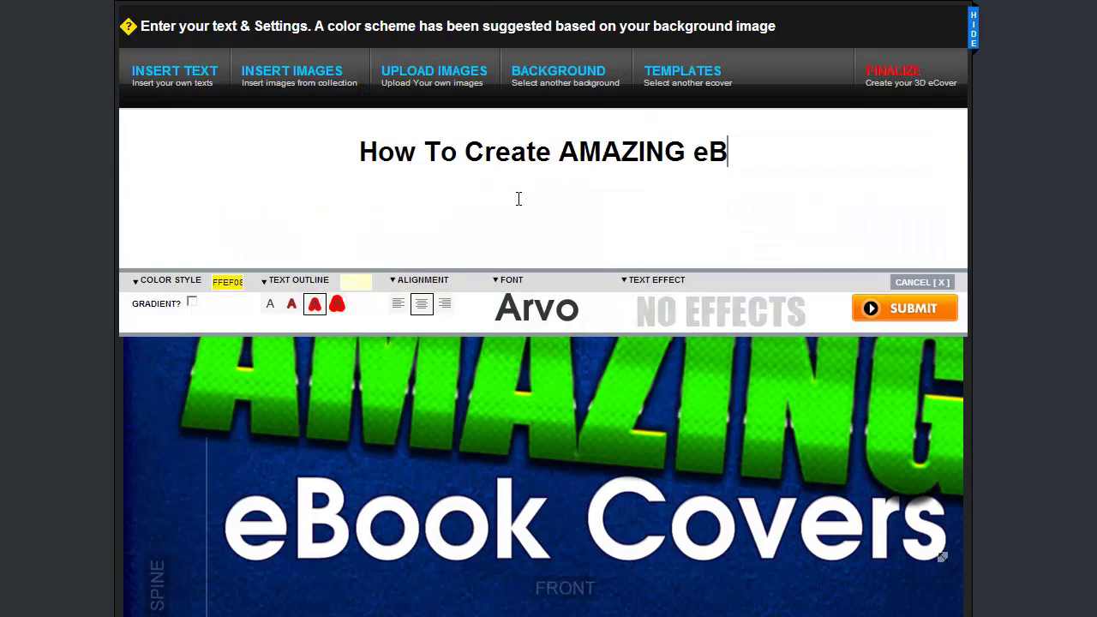
type("ook Covers")
left_click(239, 283)
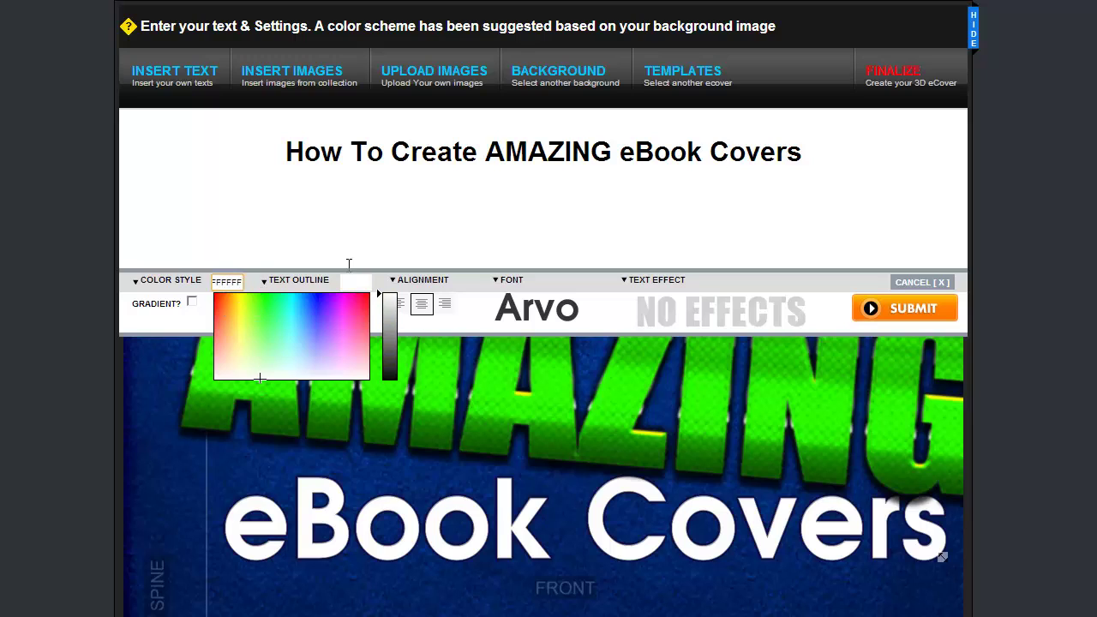
left_click(382, 279)
left_click(892, 313)
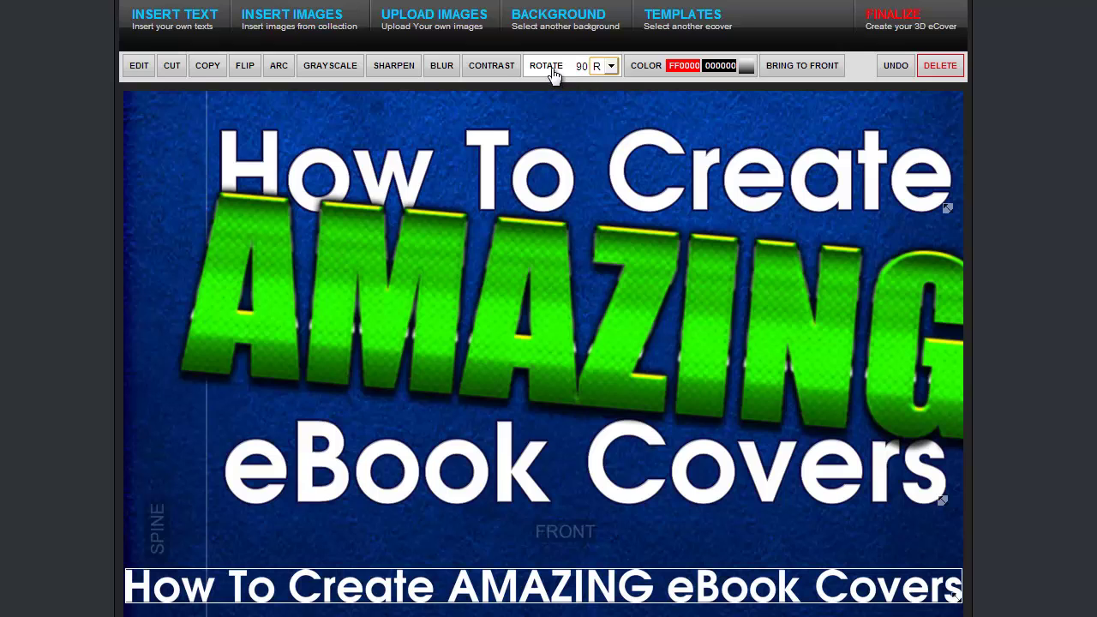
Rotate the new one-line title 90 degrees to the right and move it onto the spine
left_click(550, 68)
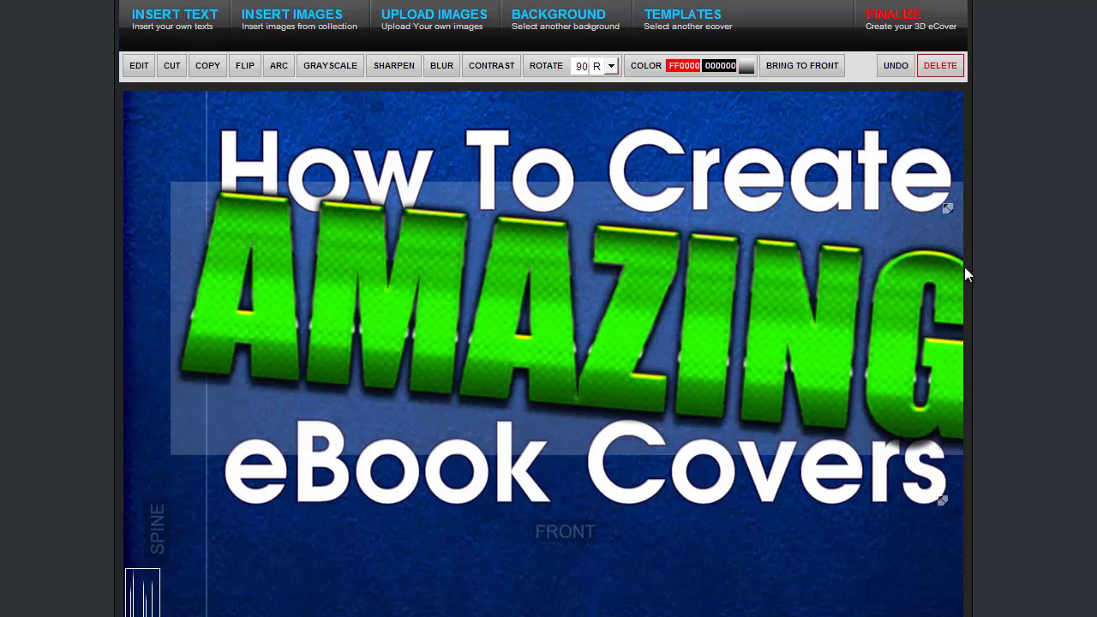
scroll(315, 450, "down", 2)
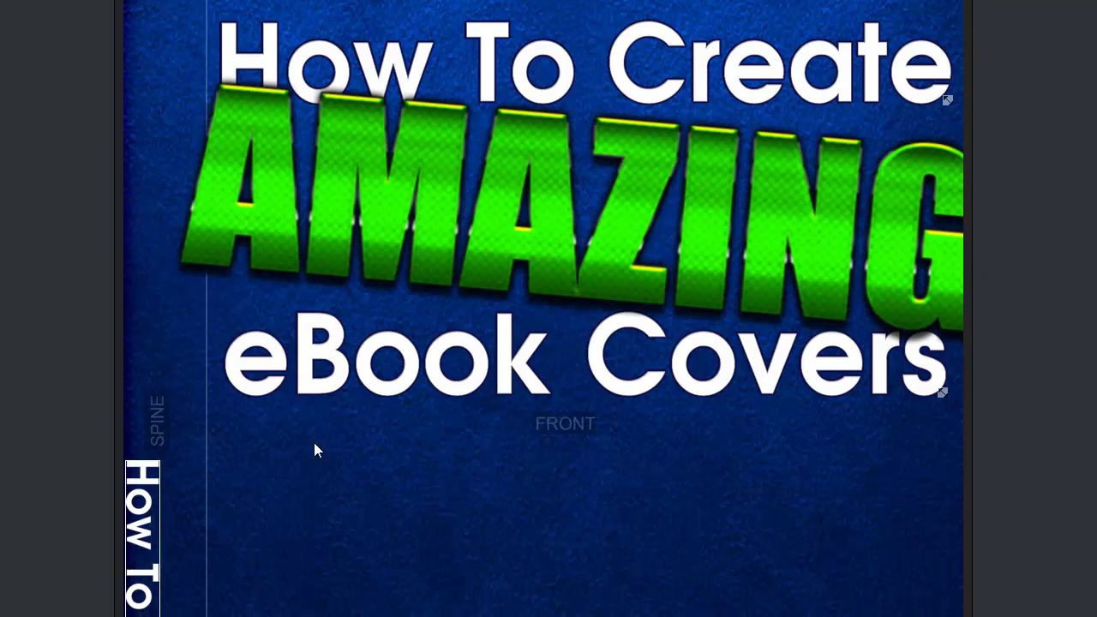
left_click_drag(138, 509, 161, 59)
Enlarge the spine title slightly so it fills more of the spine's height
scroll(157, 521, "up", 1)
scroll(157, 521, "down", 7)
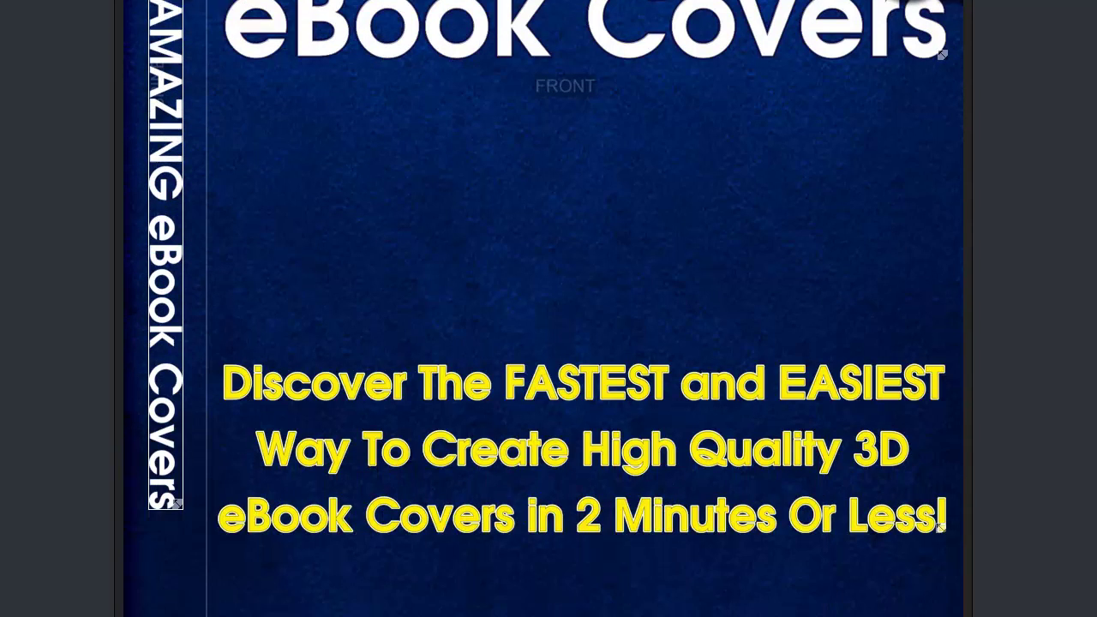
left_click_drag(180, 478, 180, 566)
scroll(543, 309, "up", 7)
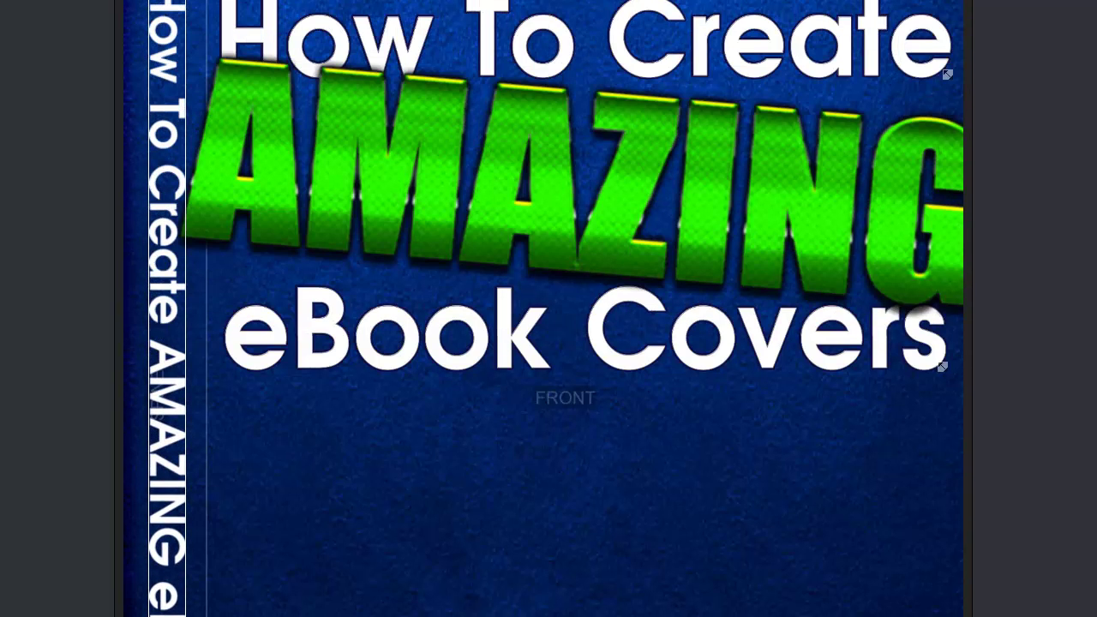
scroll(544, 309, "down", 3)
scroll(545, 304, "down", 1)
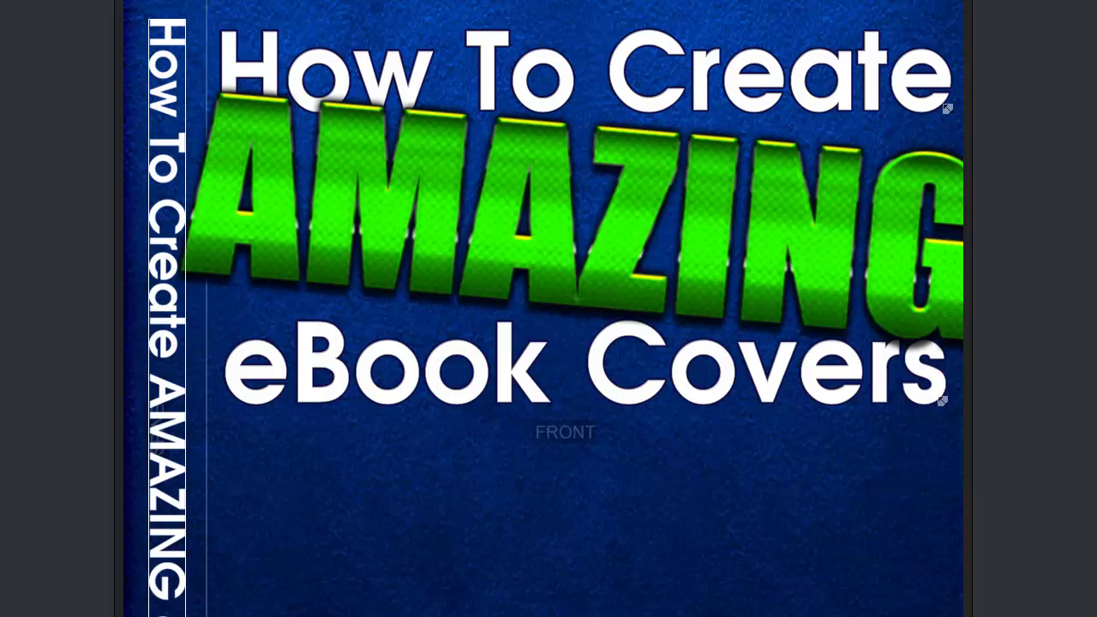
scroll(545, 309, "down", 3)
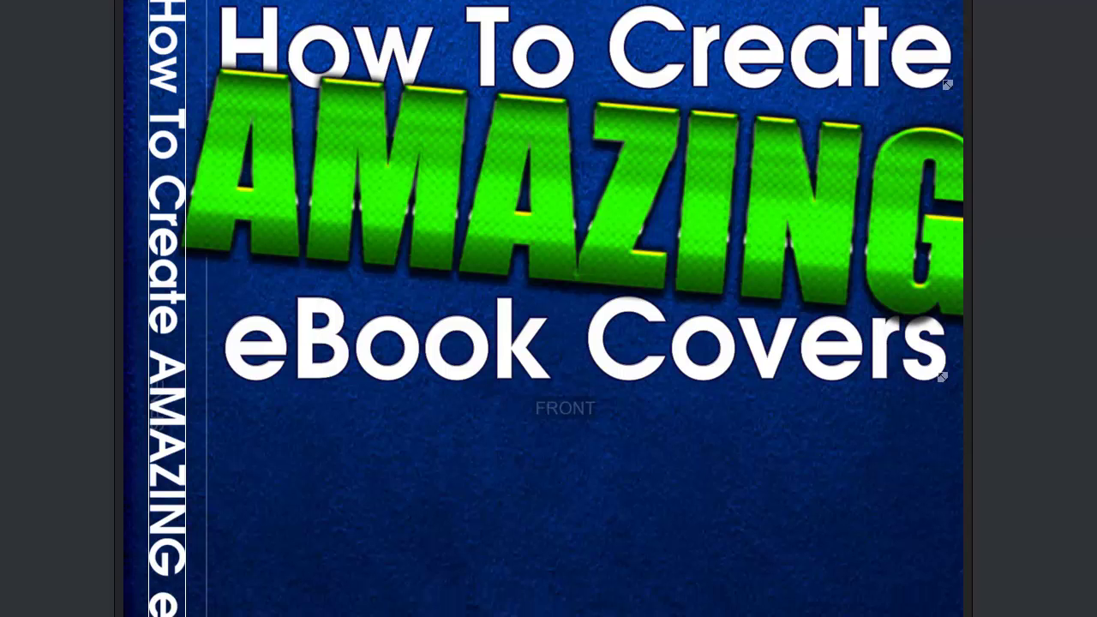
scroll(545, 309, "down", 2)
Insert the alarm clock picture from the stock image collection
scroll(546, 309, "up", 6)
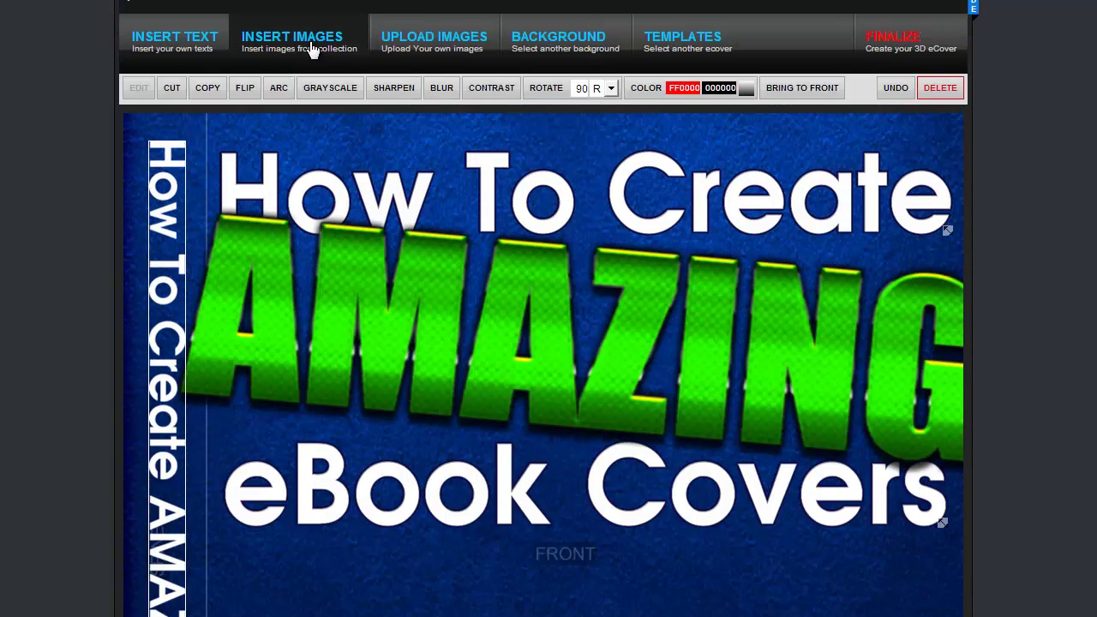
left_click(312, 47)
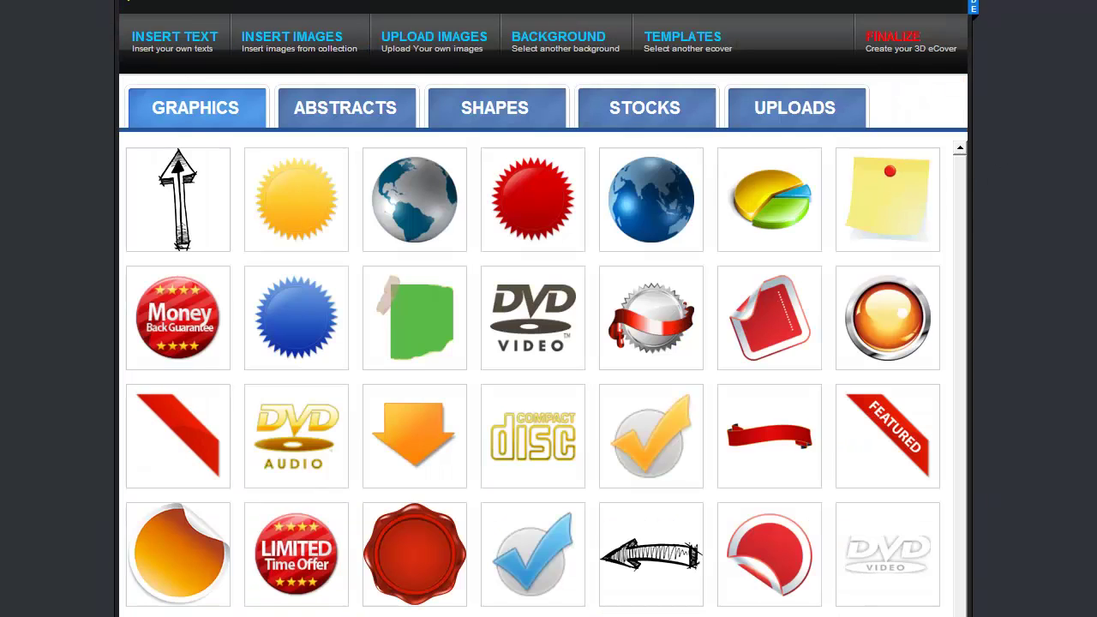
scroll(547, 343, "down", 6)
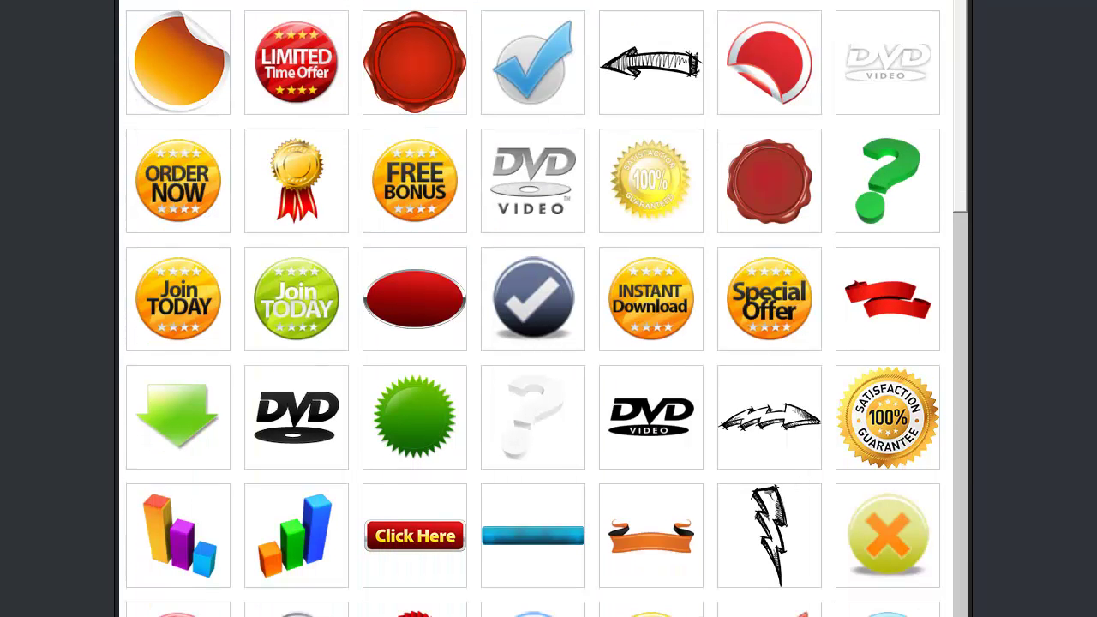
scroll(365, 163, "up", 6)
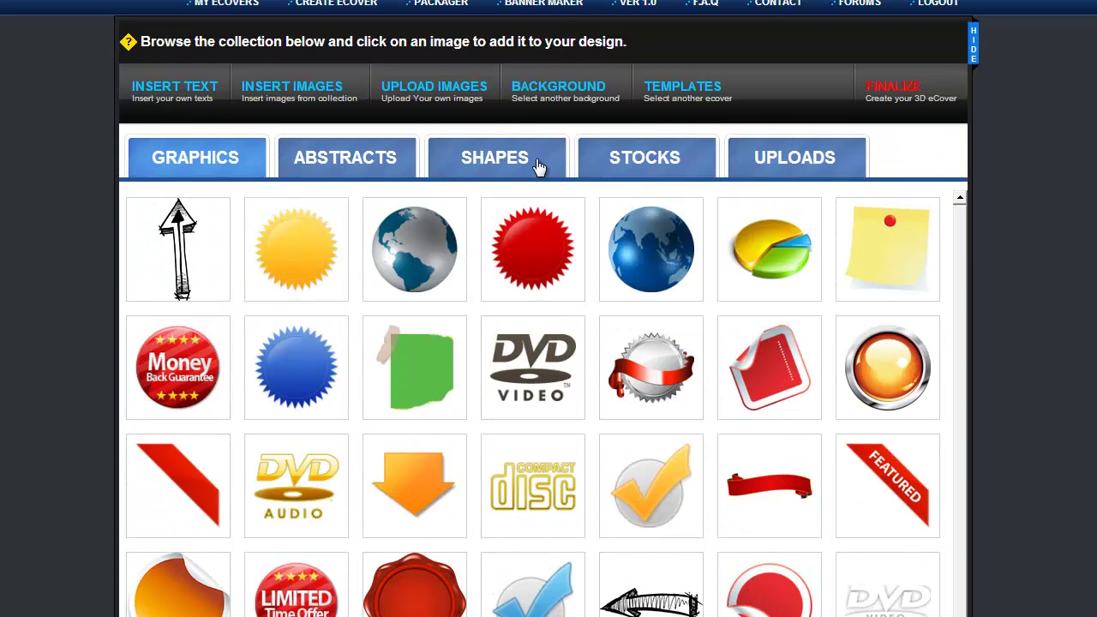
left_click(645, 158)
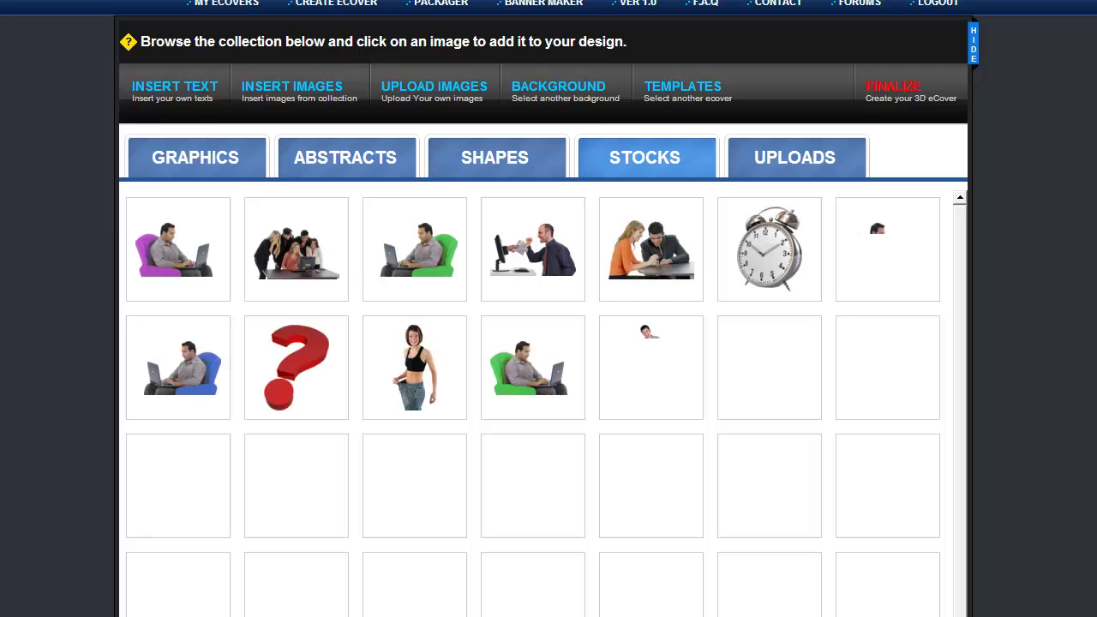
scroll(547, 343, "down", 3)
scroll(977, 207, "down", 4)
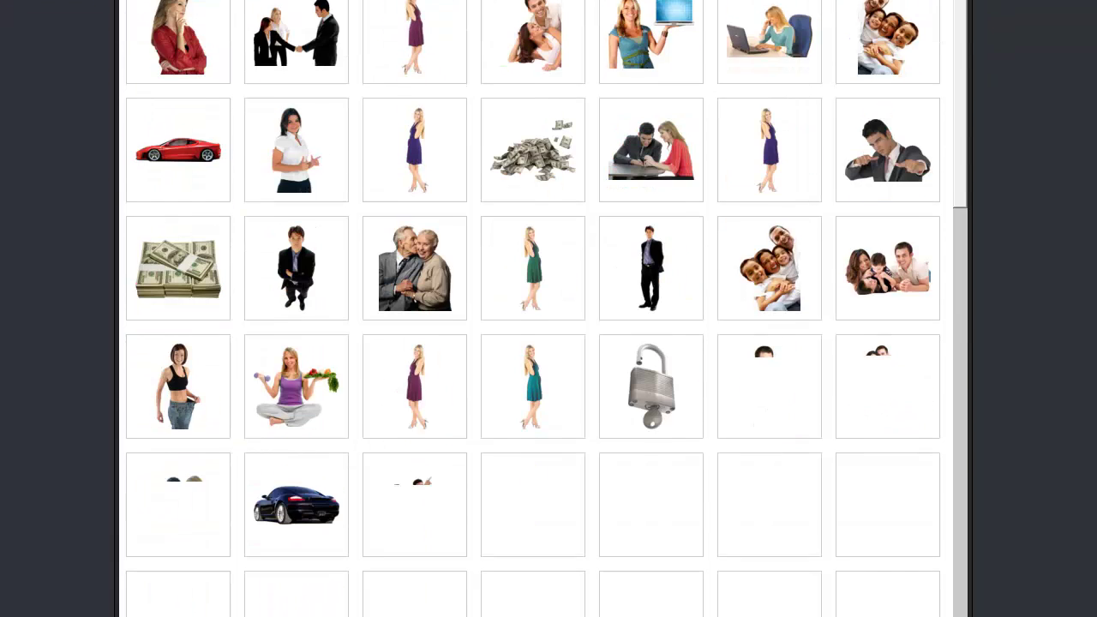
scroll(978, 207, "up", 6)
left_click(782, 214)
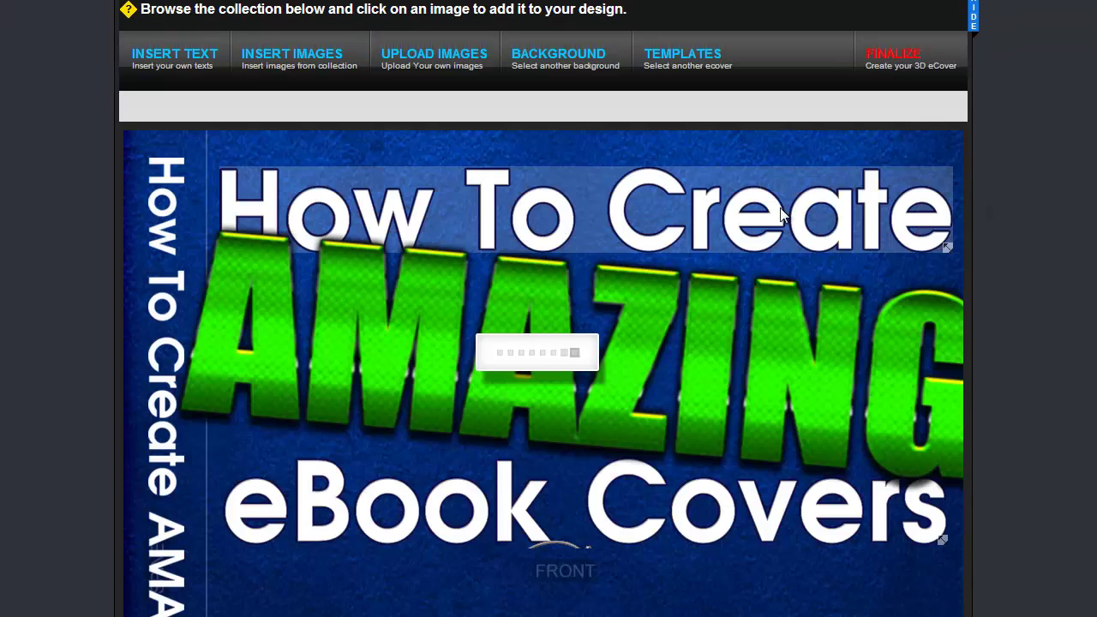
Enlarge the alarm clock below "eBook Covers" and move the yellow subtitle slightly down to make room for it
scroll(592, 394, "down", 4)
left_click_drag(606, 352, 690, 532)
scroll(690, 529, "down", 1)
left_click_drag(876, 494, 880, 529)
Insert the white sparkling stars graphic from the abstract image collection
scroll(1073, 506, "up", 4)
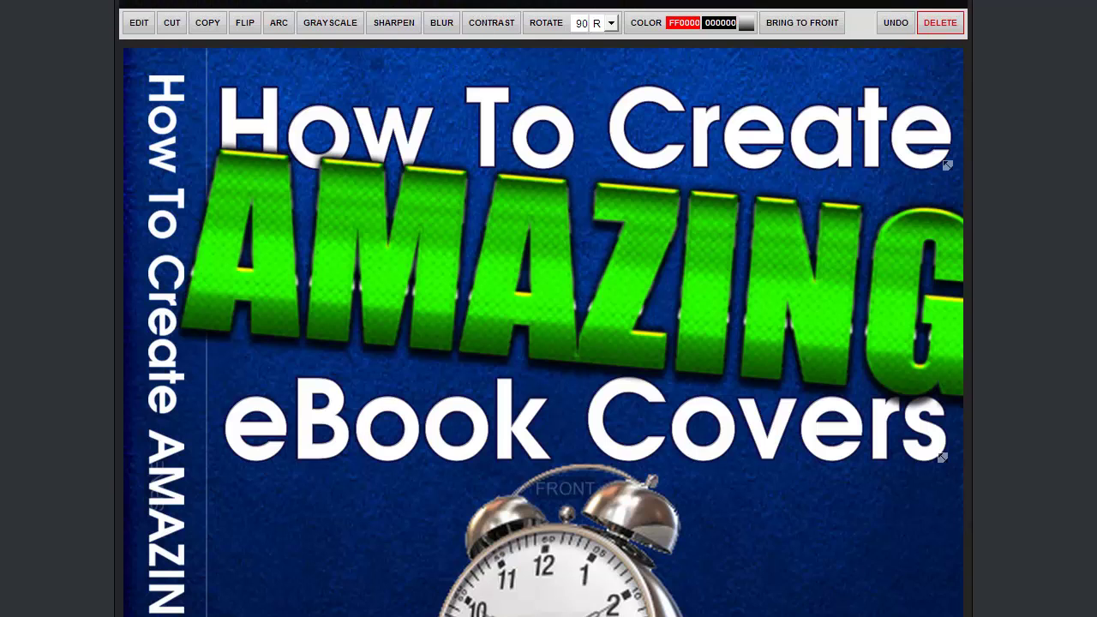
scroll(543, 343, "up", 1)
left_click(292, 17)
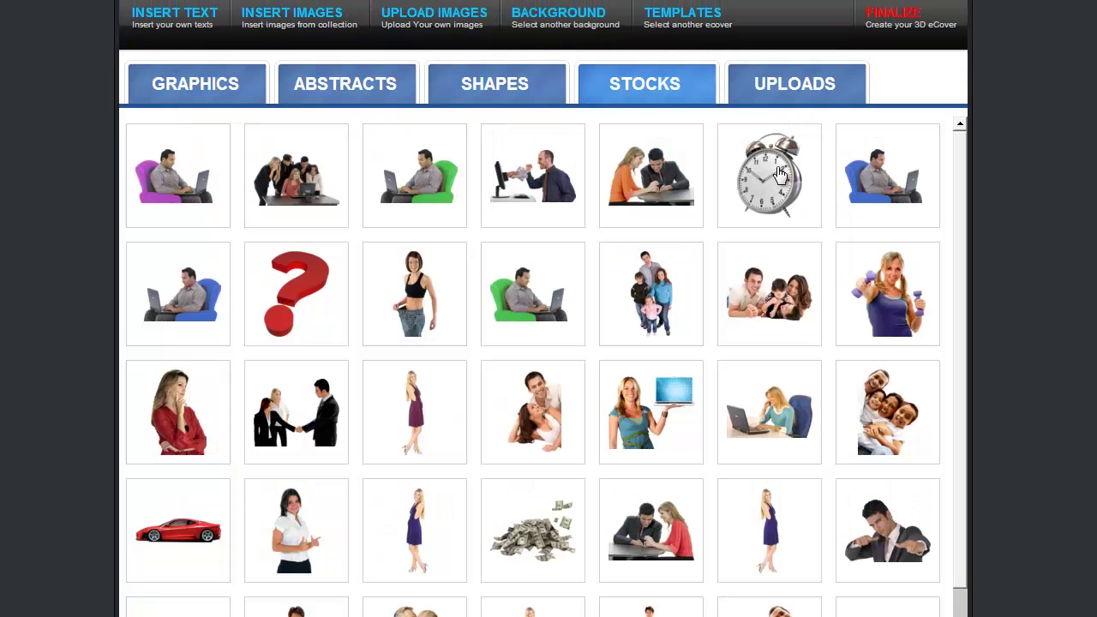
left_click(356, 90)
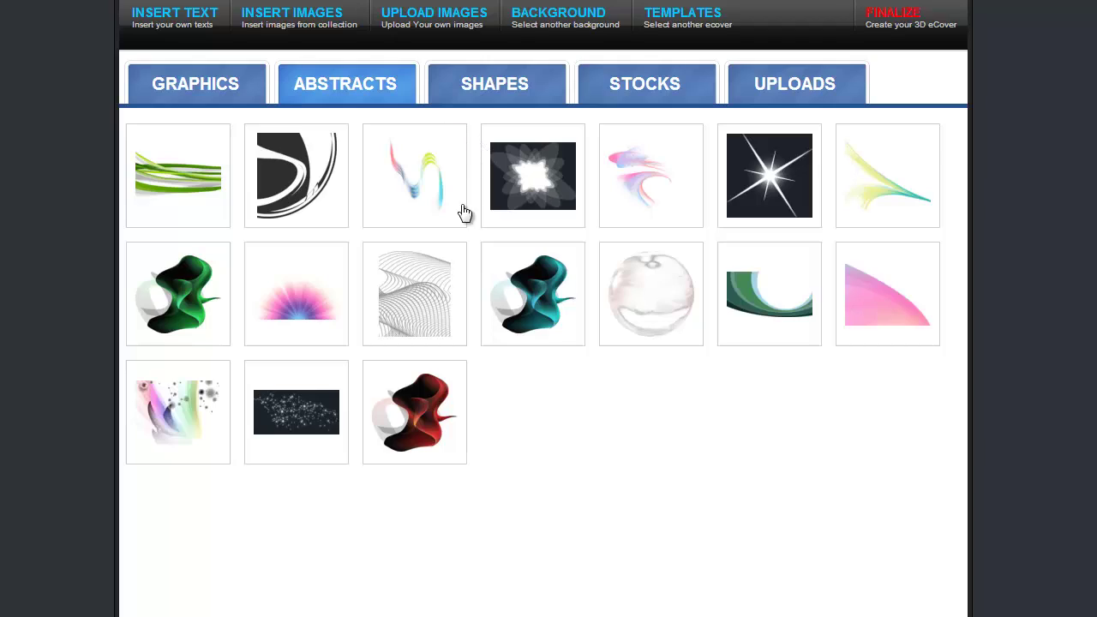
left_click(291, 410)
Resize the sparkling stars to fit within the front cover and position them across the alarm clock
scroll(628, 240, "down", 5)
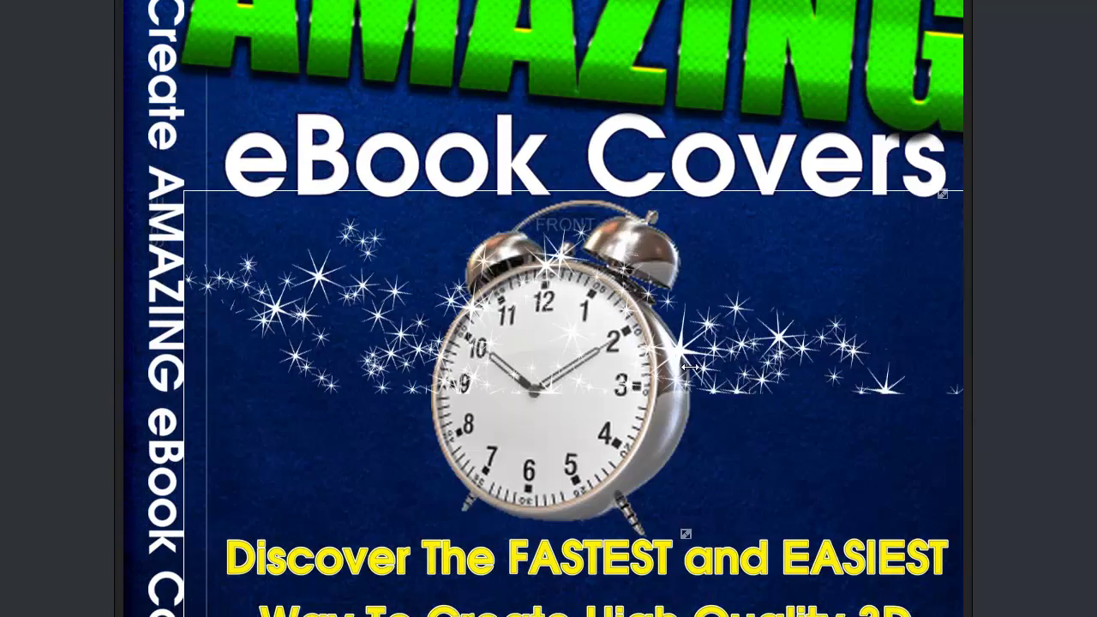
left_click_drag(811, 409, 813, 351)
left_click_drag(884, 504, 819, 494)
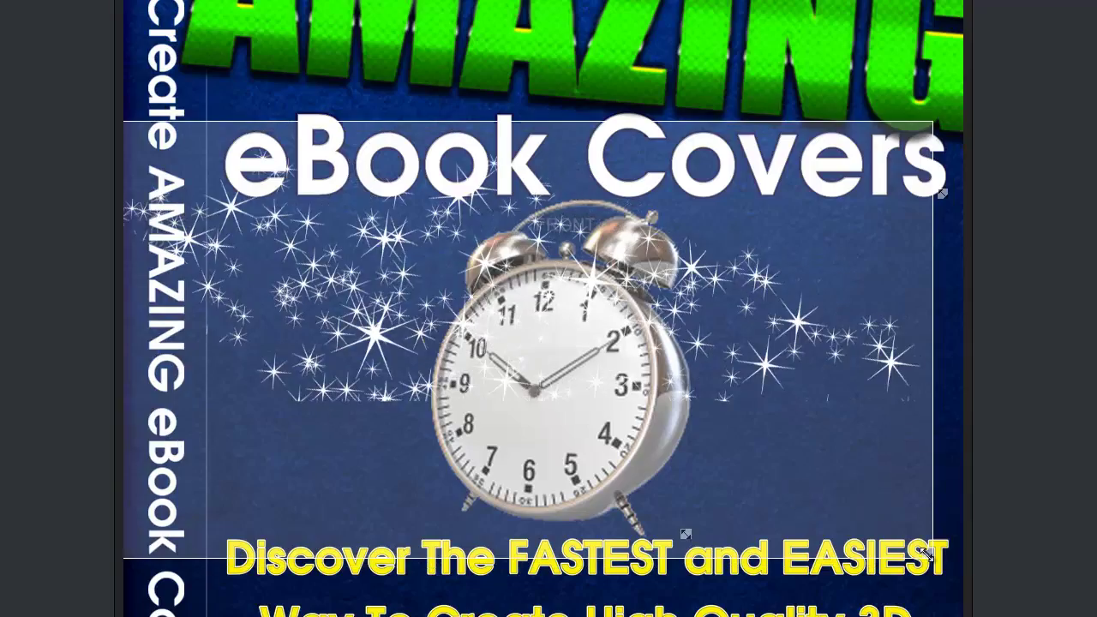
left_click_drag(928, 558, 797, 491)
left_click_drag(679, 306, 789, 391)
Bring the alarm clock in front of the sparkling stars
left_click(585, 209)
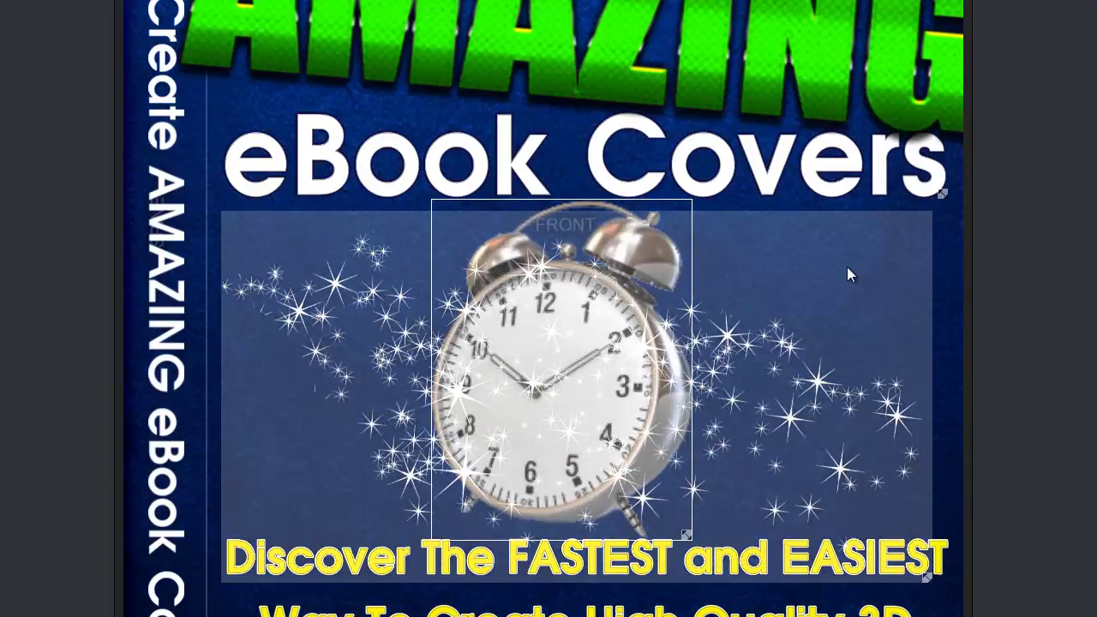
scroll(850, 266, "up", 4)
scroll(549, 343, "down", 3)
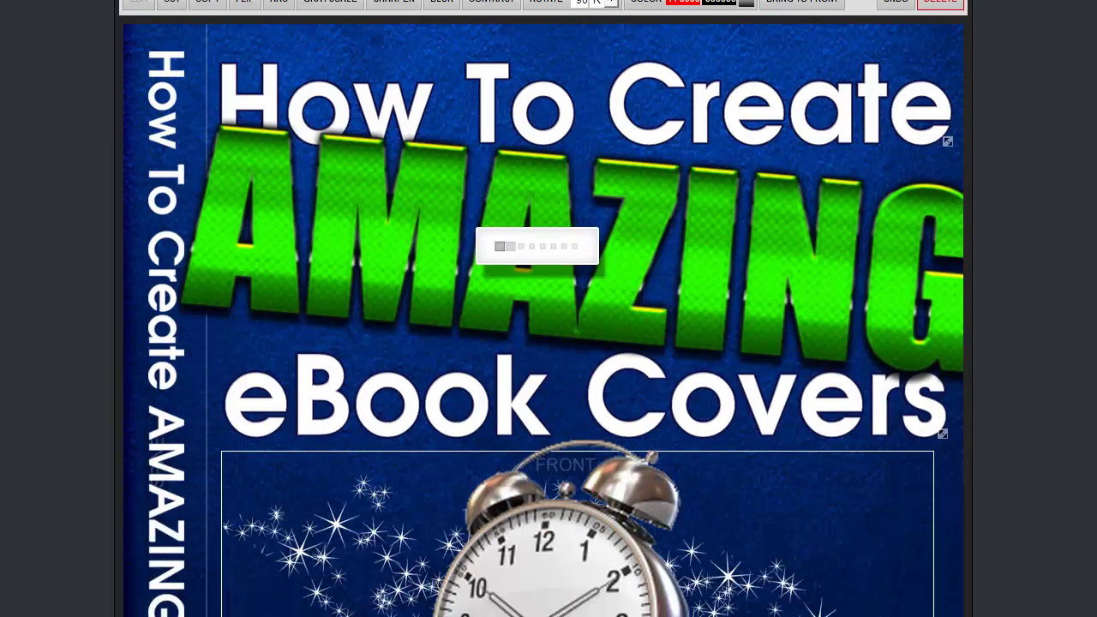
scroll(549, 309, "up", 2)
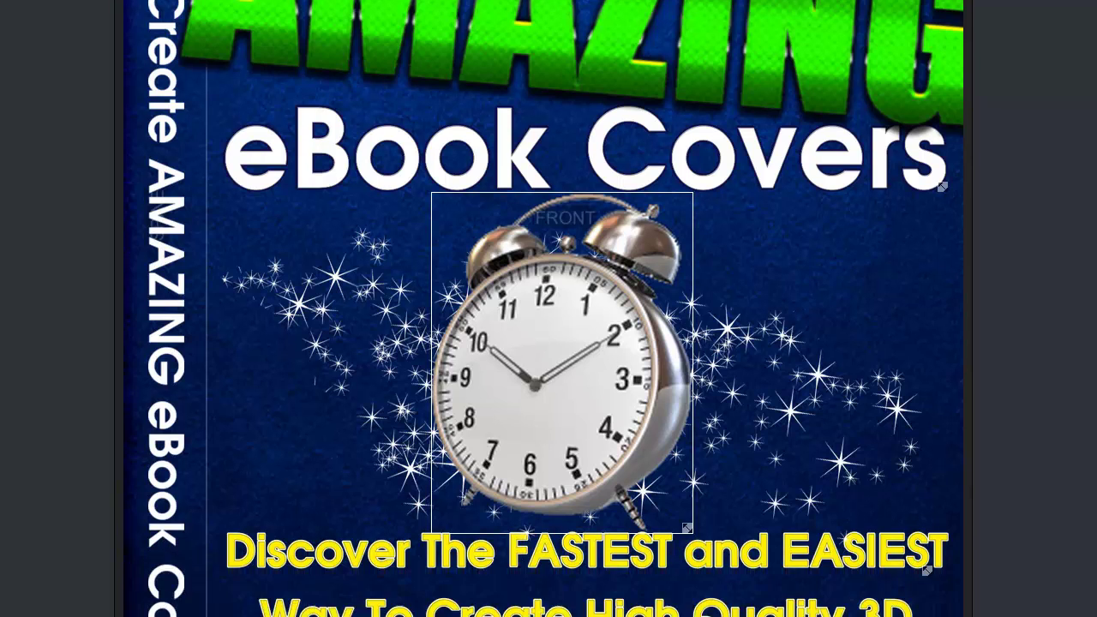